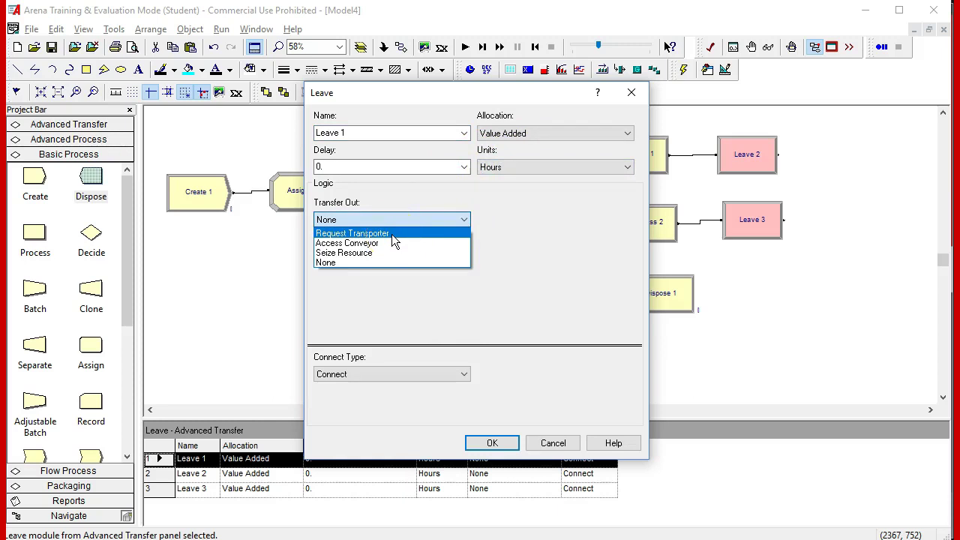
Set Leave 1's Transfer Out to Request Transporter, using Transporter 1 with the Cyclical selection rule and no save attribute.
click(392, 234)
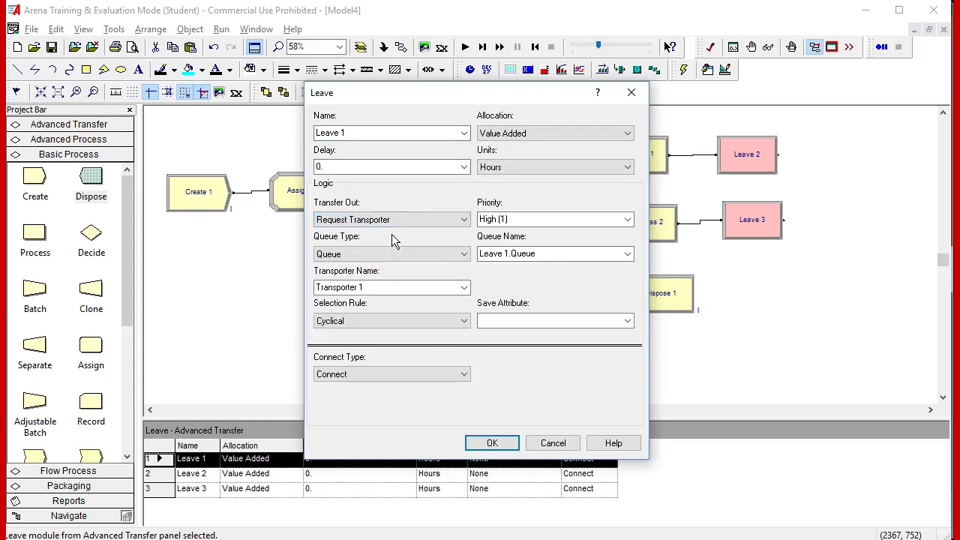
click(462, 254)
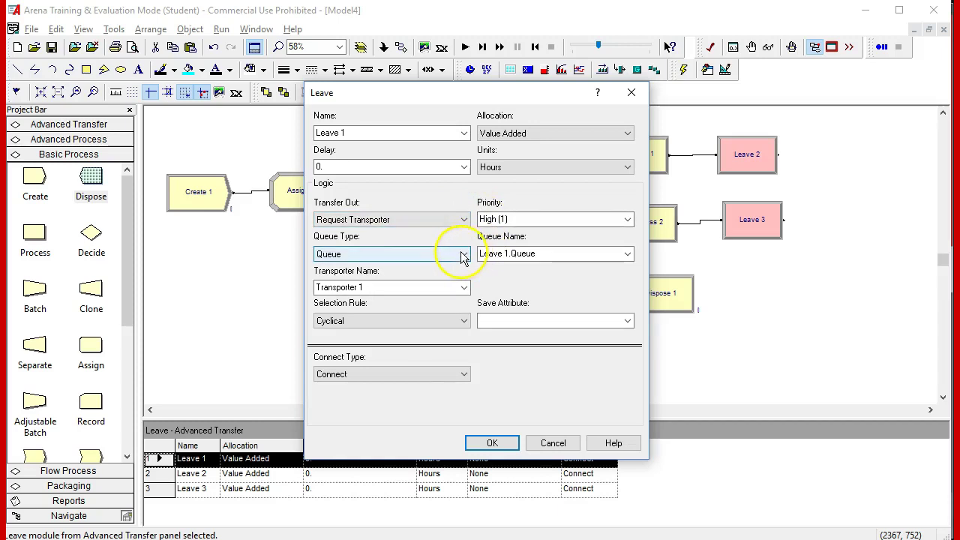
click(386, 286)
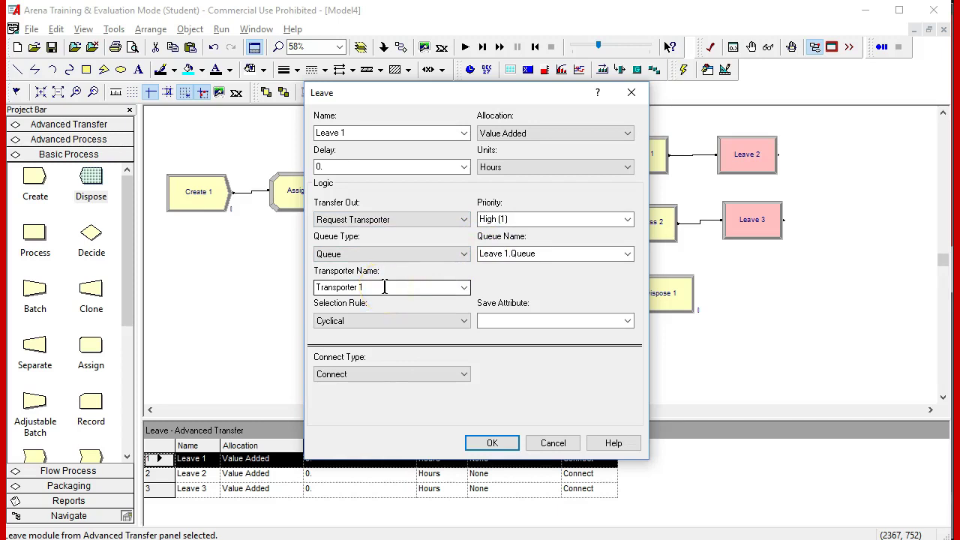
click(534, 257)
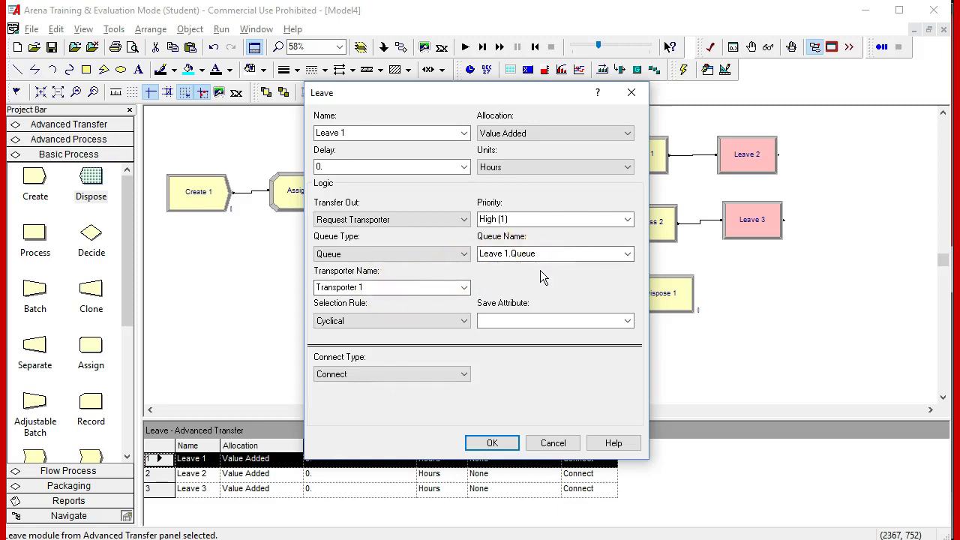
click(537, 269)
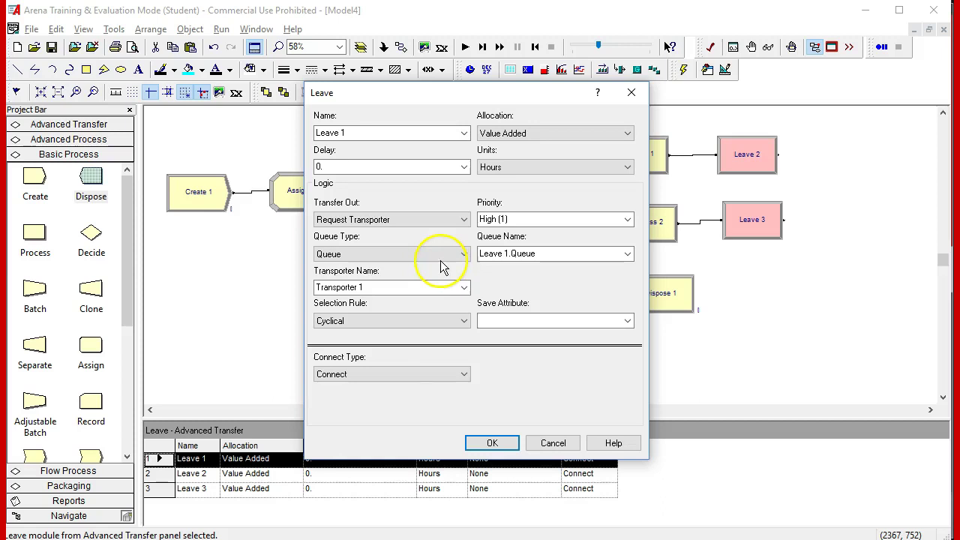
click(443, 266)
click(489, 259)
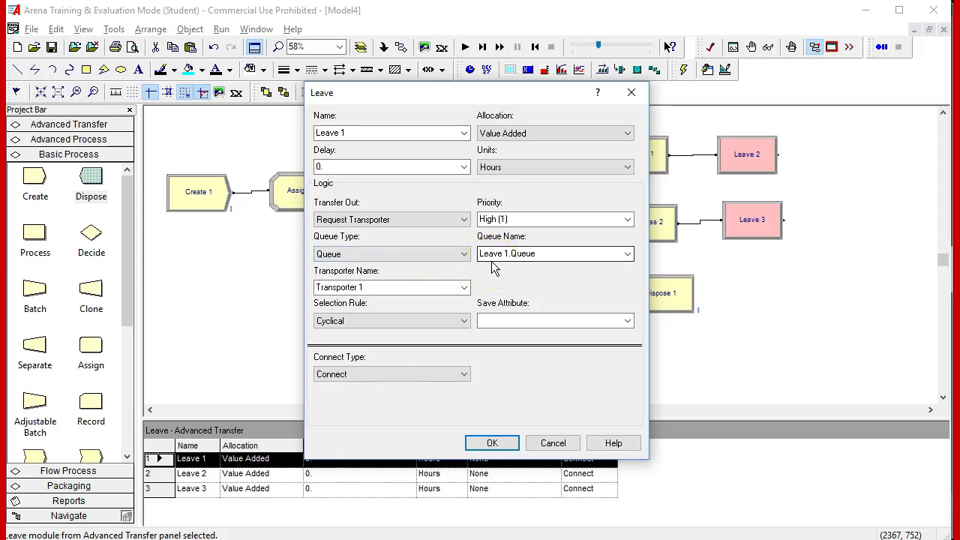
click(423, 322)
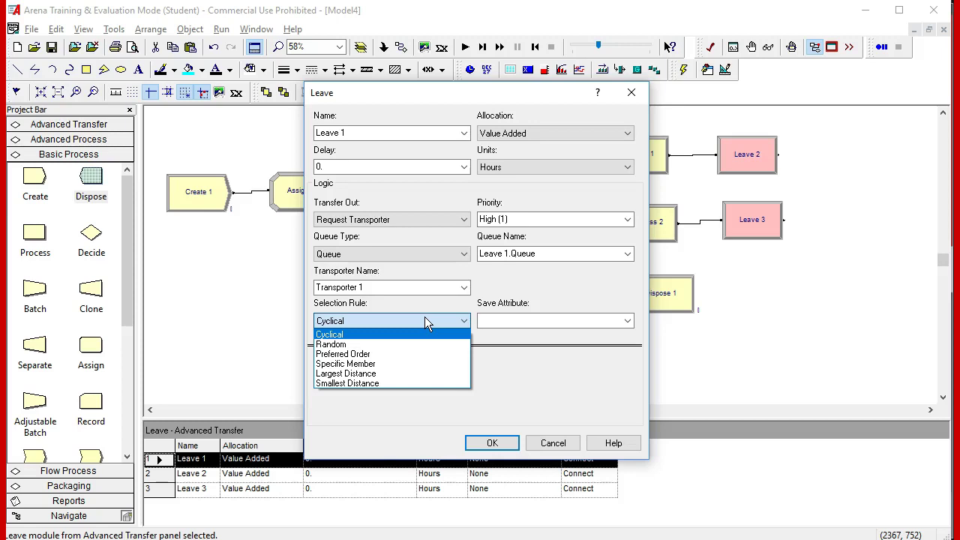
click(507, 442)
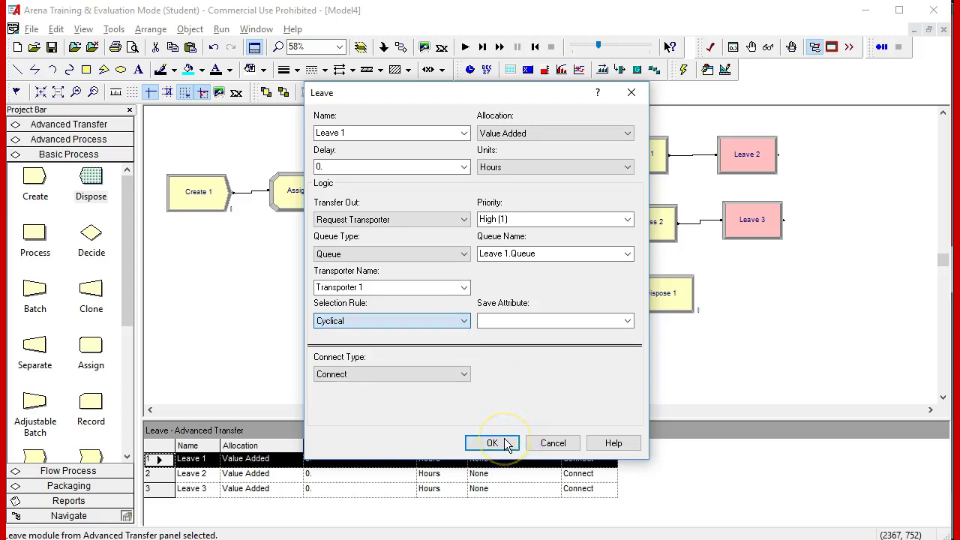
click(627, 321)
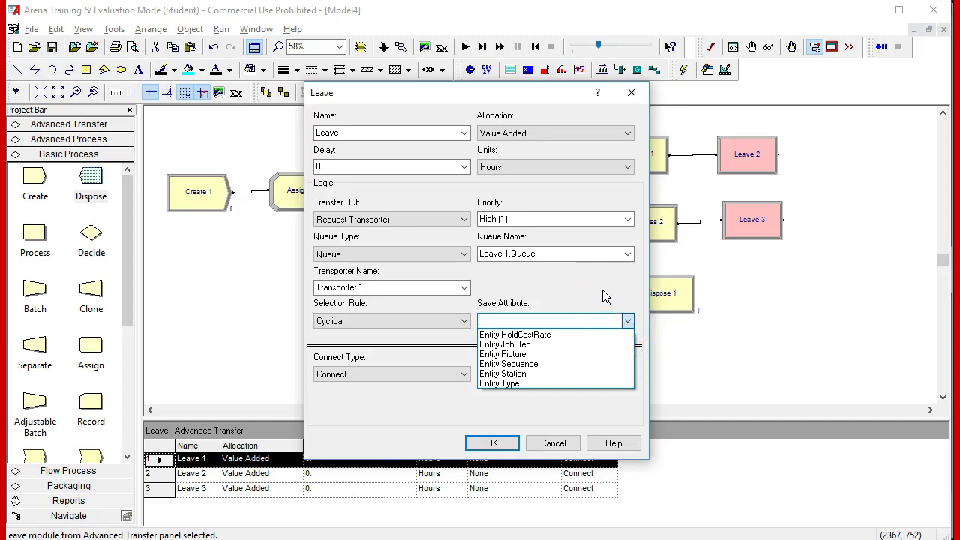
click(606, 296)
Set Leave 1's connect type to Transport with station type By Sequence and apply the module settings.
click(465, 379)
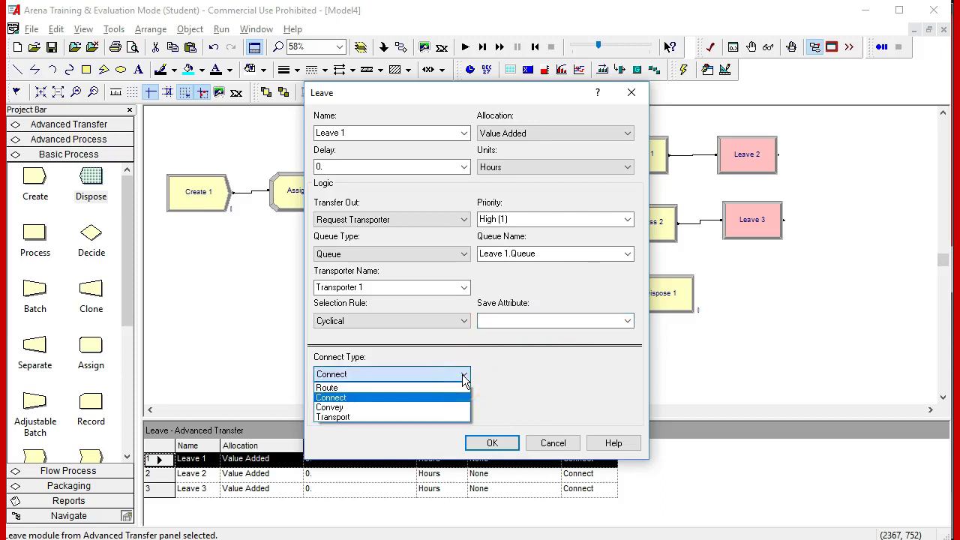
drag(363, 406, 382, 417)
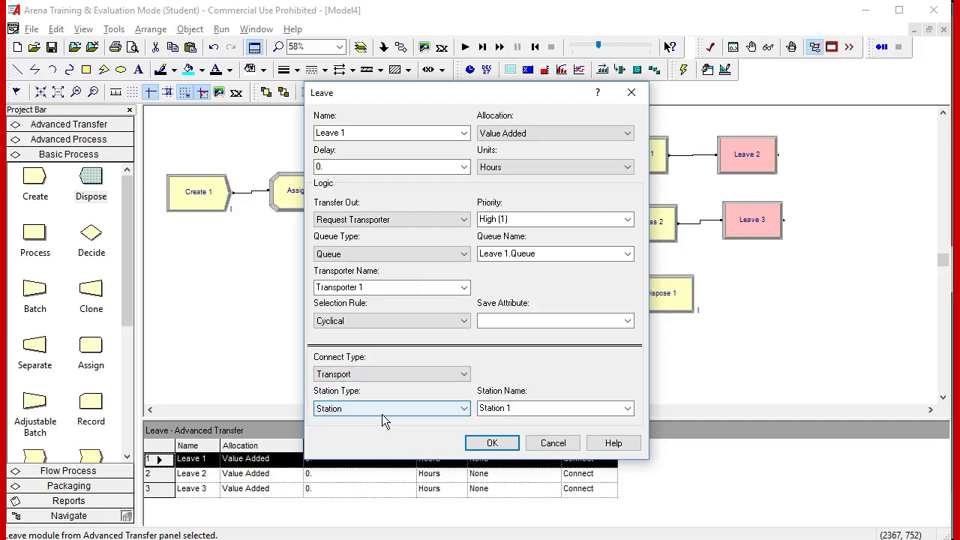
drag(450, 374, 434, 411)
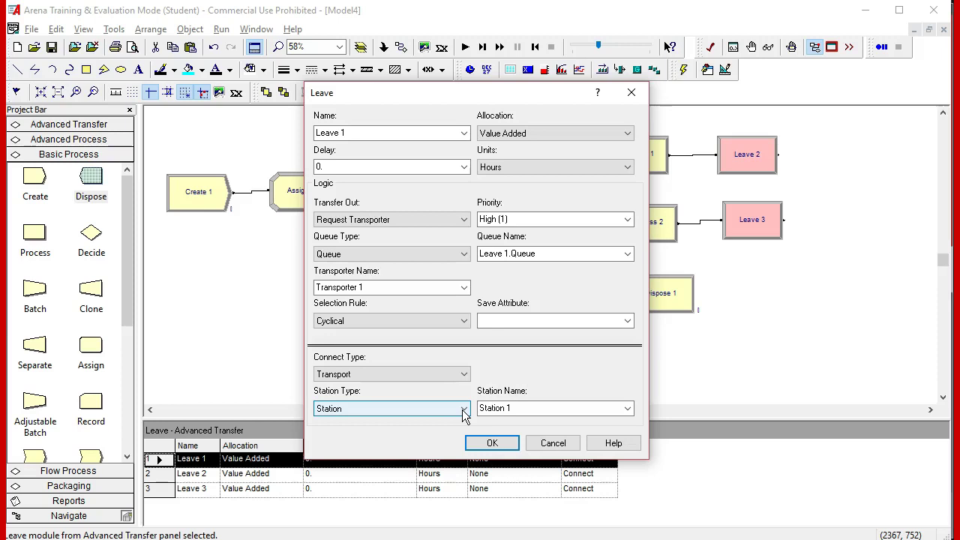
click(463, 411)
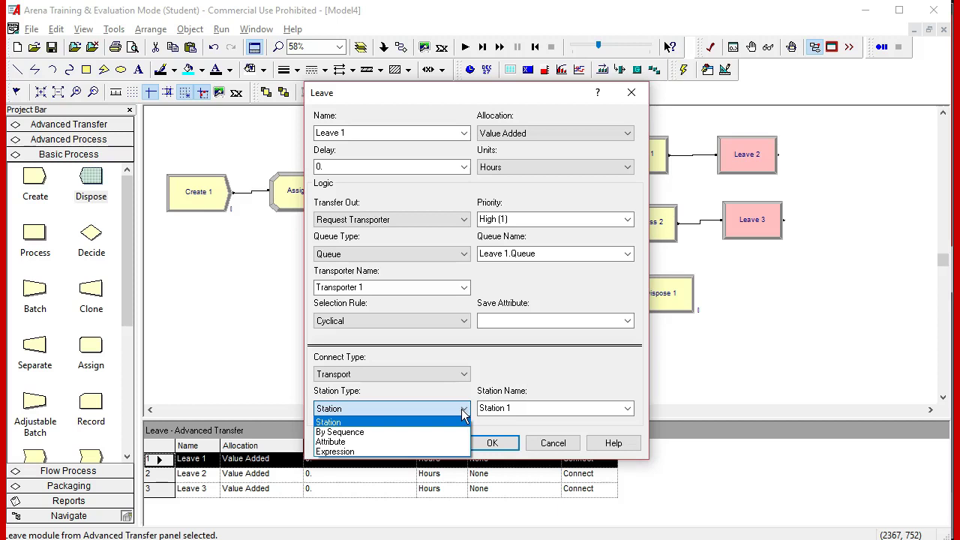
click(397, 432)
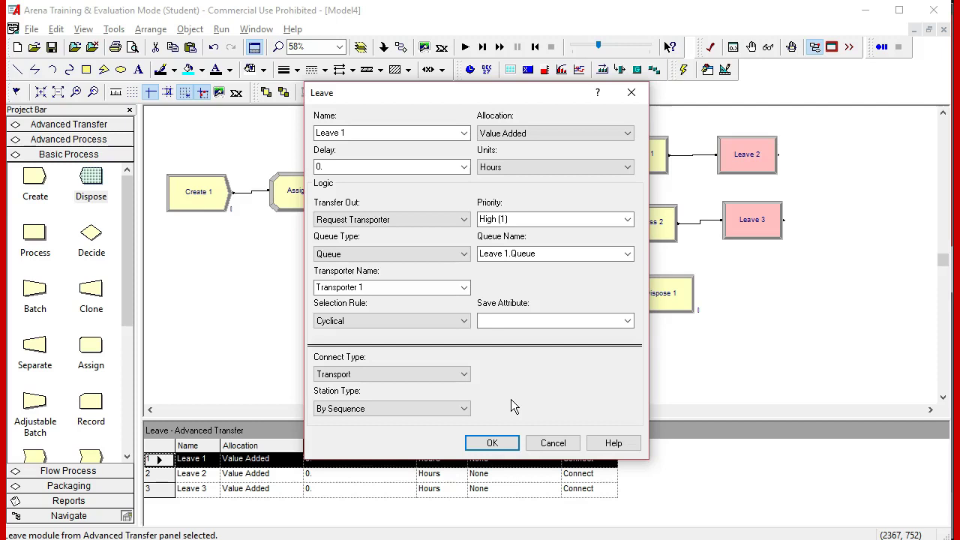
click(493, 443)
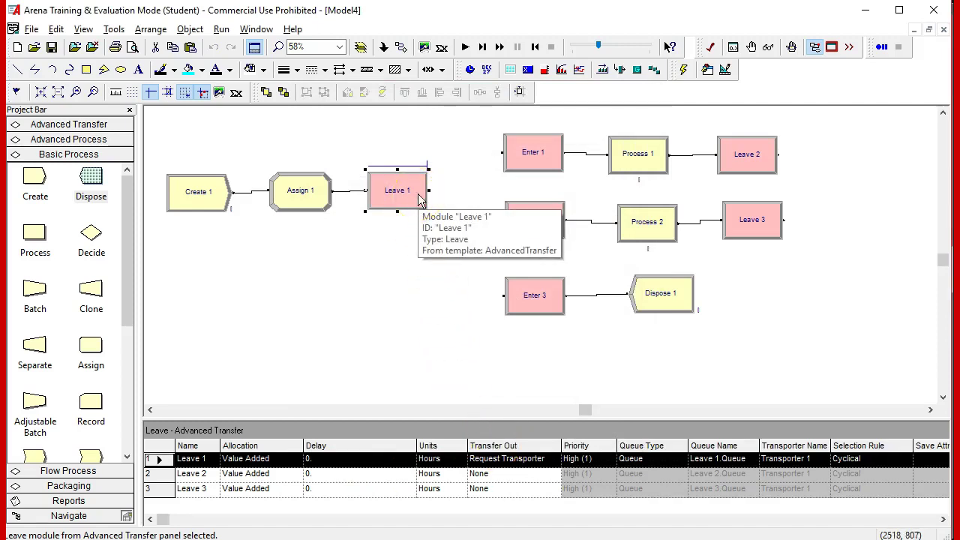
Open the Leave 2 module's settings and set its Transfer Out to Request Transporter.
double_click(771, 165)
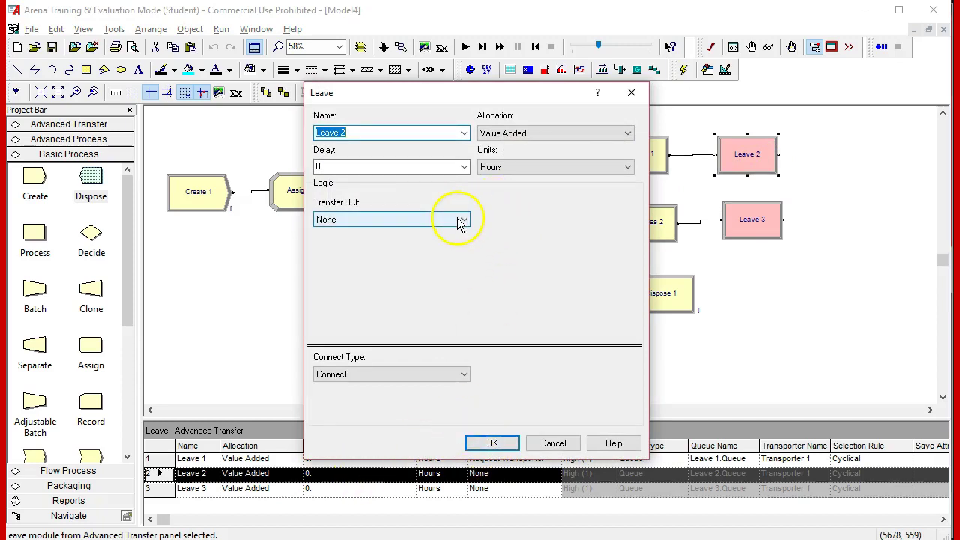
click(456, 220)
click(420, 235)
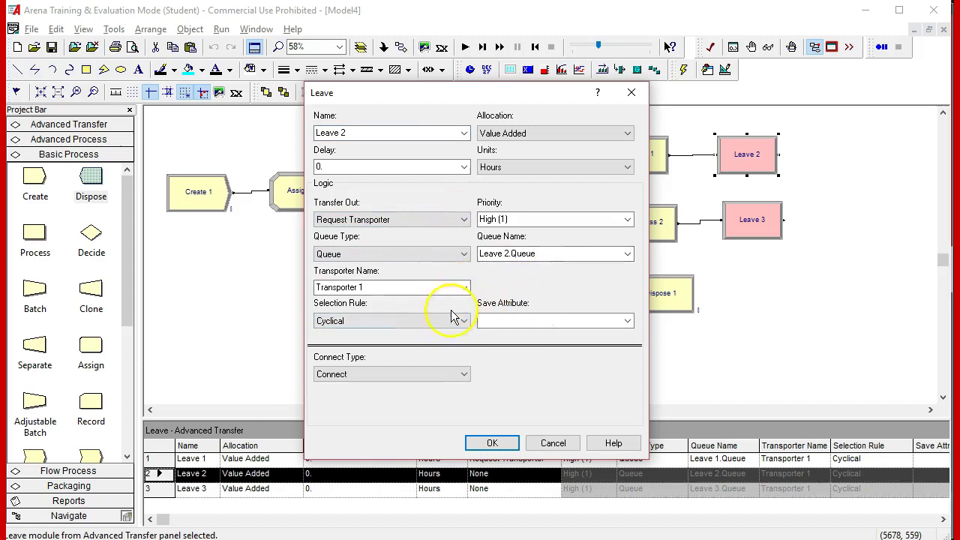
Set Leave 2's connect type to Transport with station type By Sequence and apply the module settings.
click(465, 375)
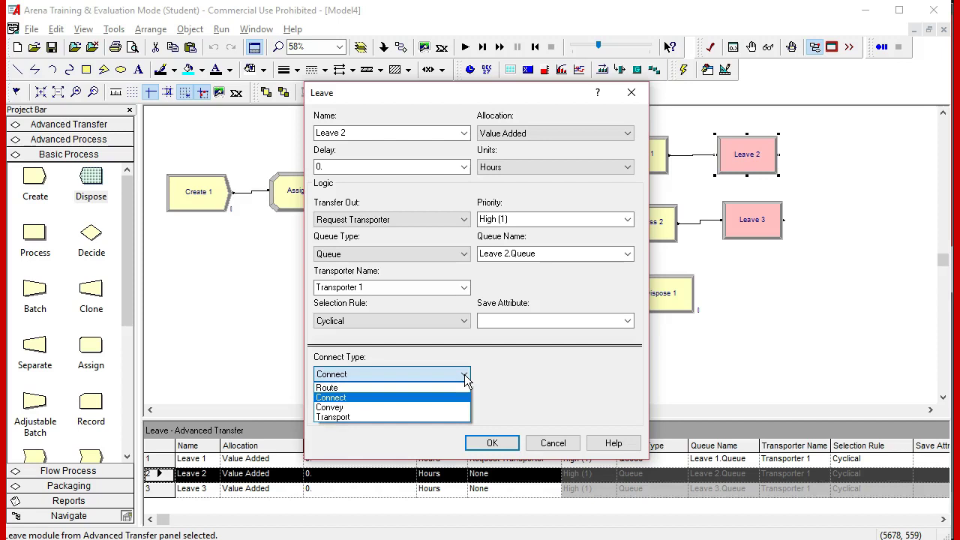
click(438, 417)
click(465, 409)
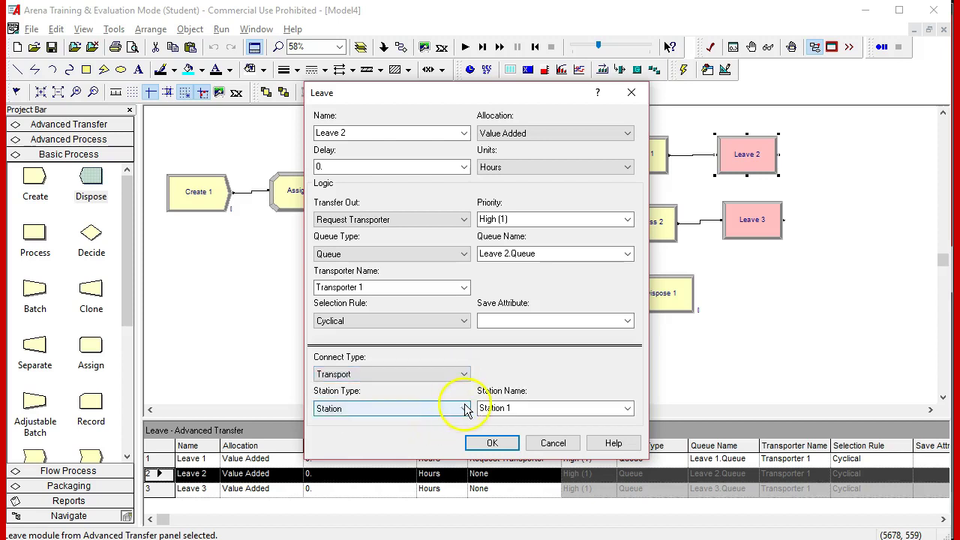
click(626, 408)
click(462, 409)
click(432, 432)
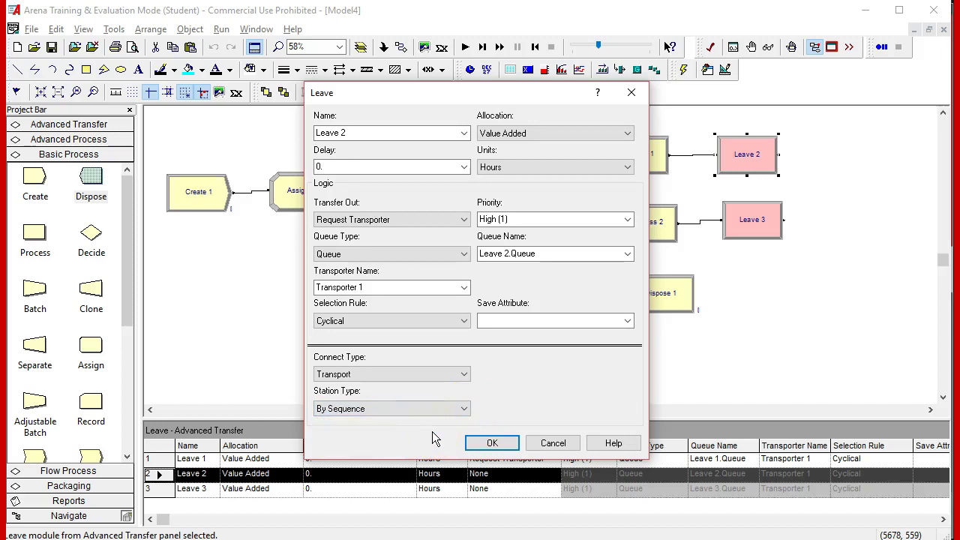
click(493, 443)
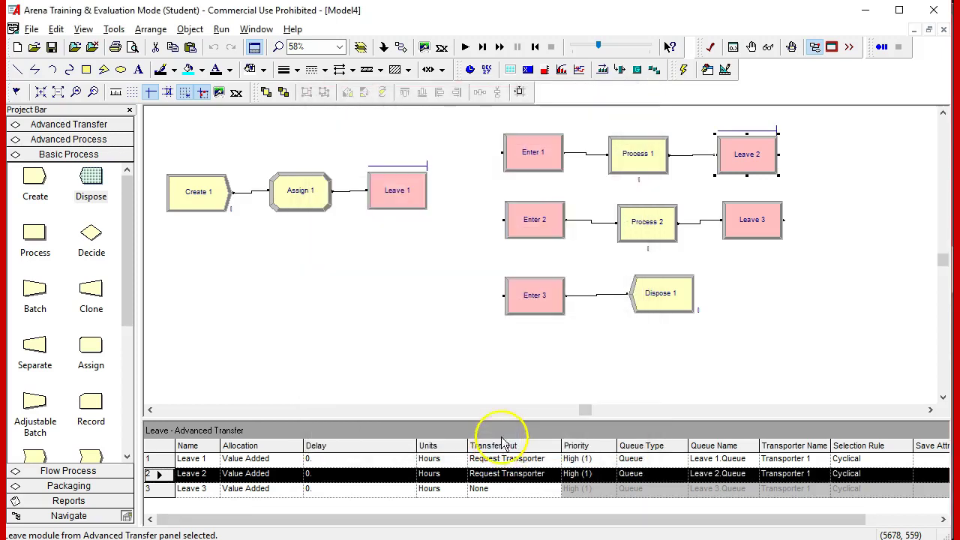
Open the Leave 3 module's settings and set its Transfer Out to Request Transporter.
double_click(750, 223)
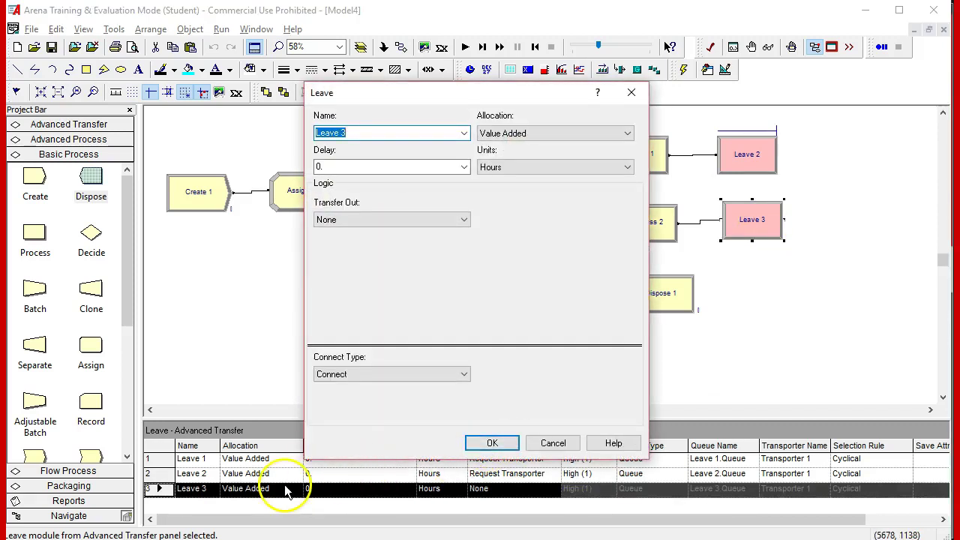
click(462, 220)
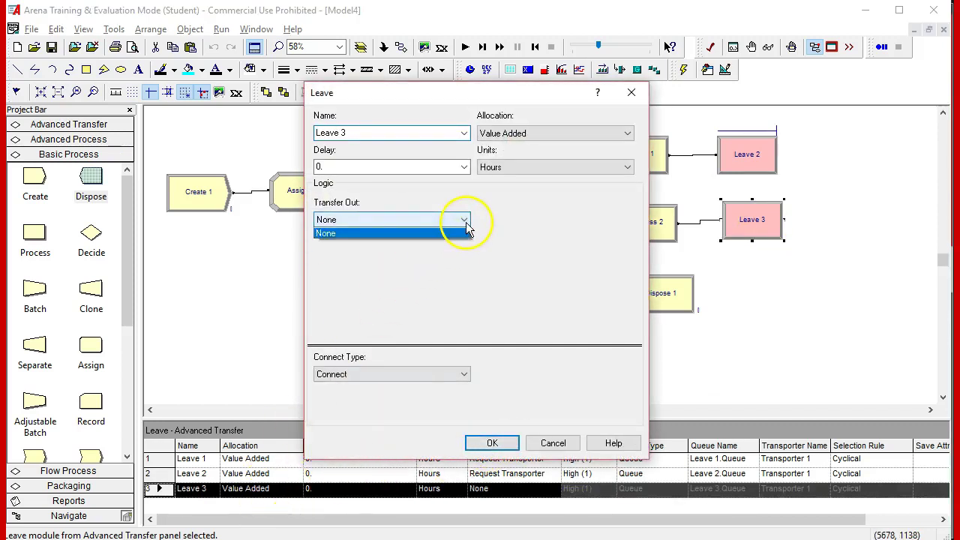
click(420, 234)
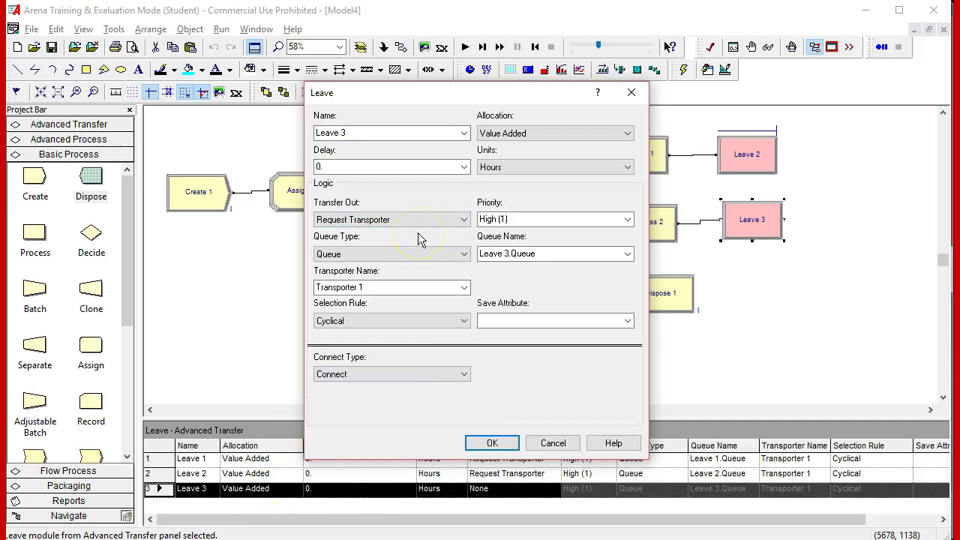
Set Leave 3's connect type to Transport with station type By Sequence and apply the module settings.
click(464, 375)
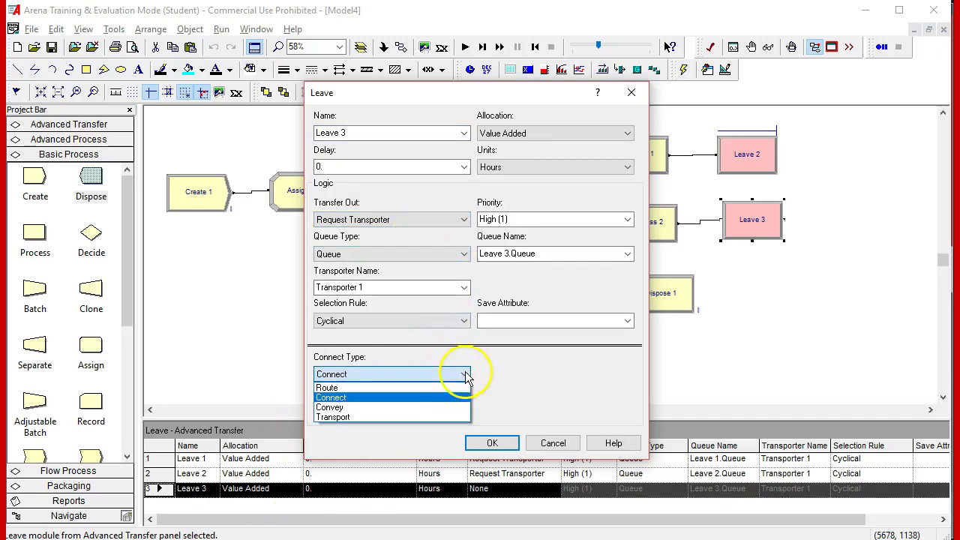
click(415, 418)
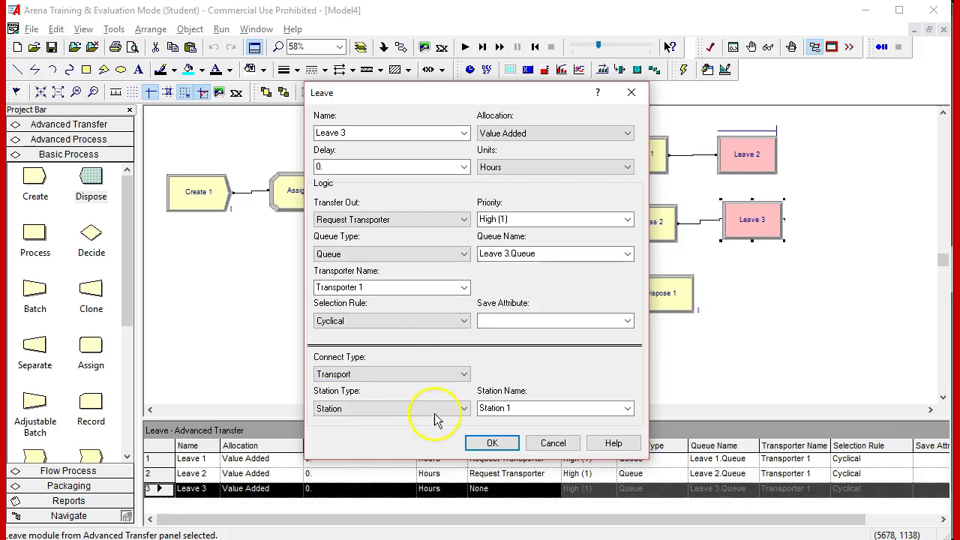
click(464, 408)
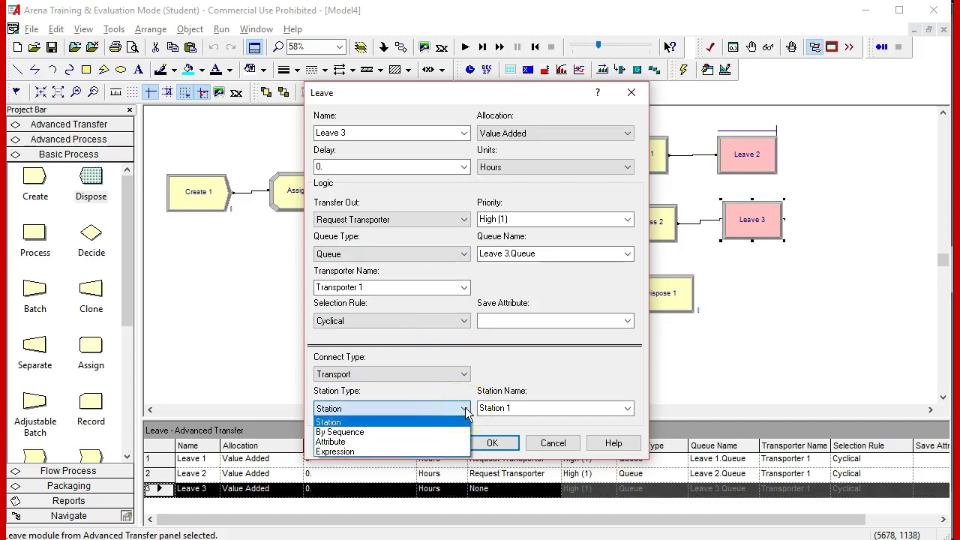
click(411, 432)
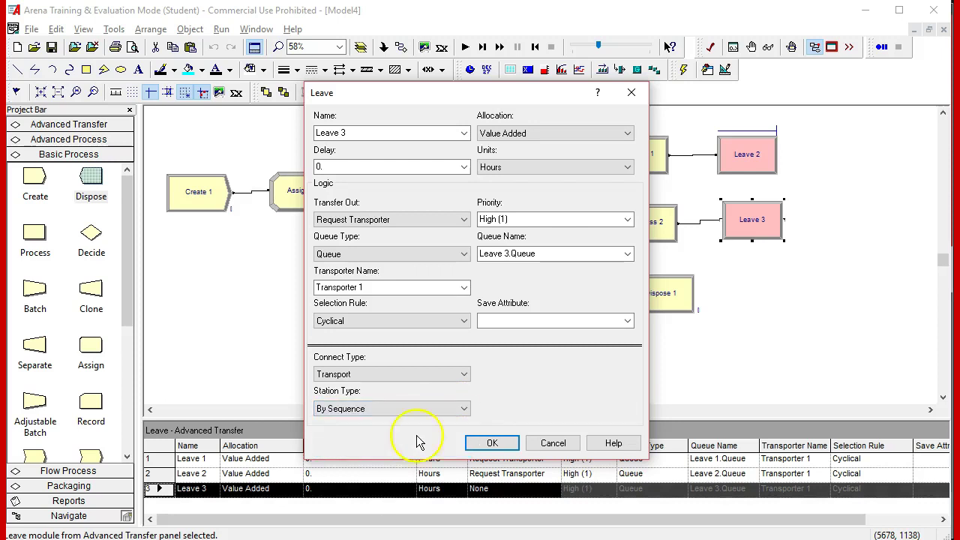
click(492, 444)
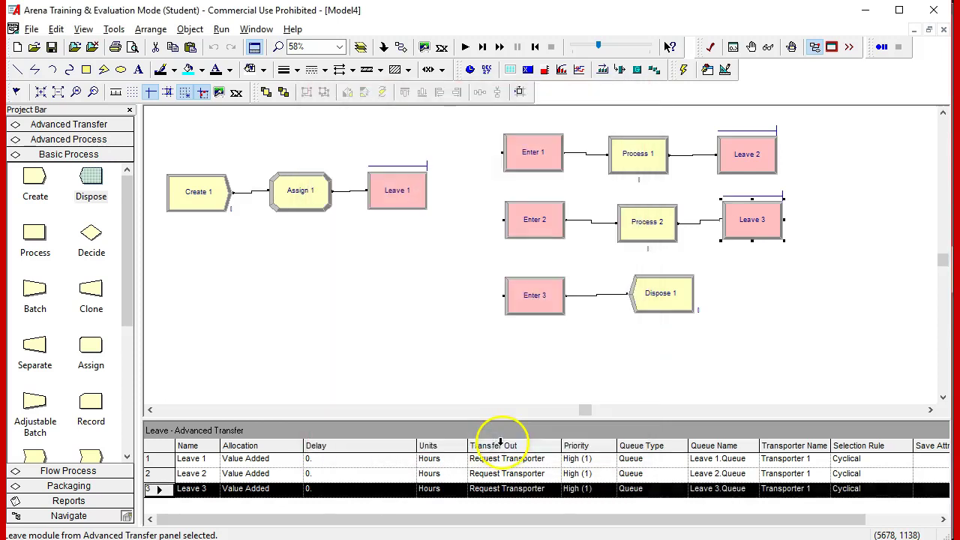
Set the Enter 1 module's Transfer In to Free Transporter with Transporter 1 and apply the module settings.
click(547, 165)
double_click(548, 168)
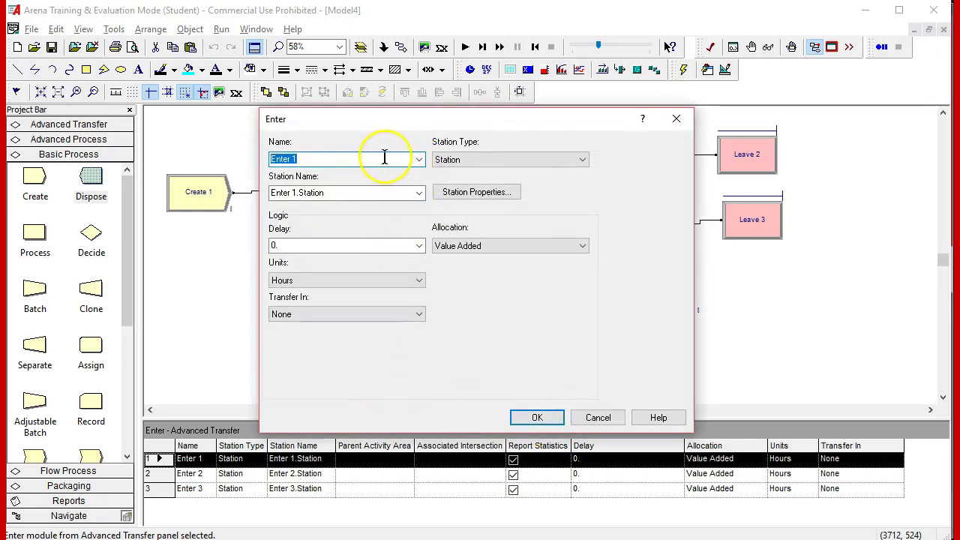
click(343, 193)
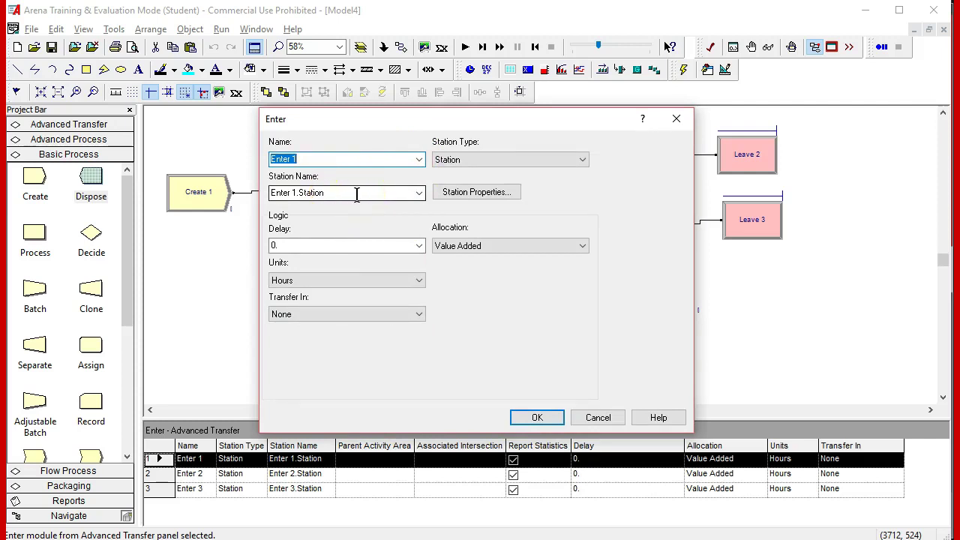
click(419, 314)
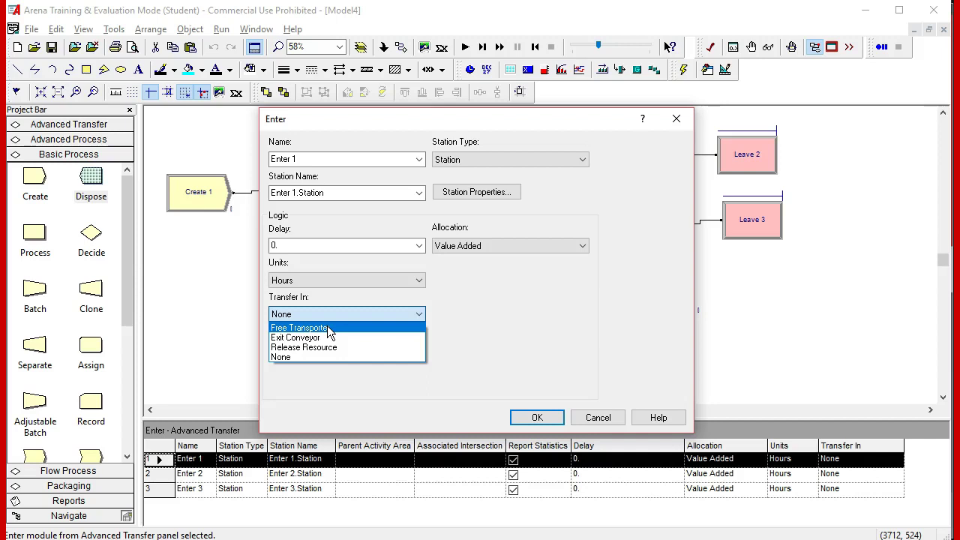
click(327, 329)
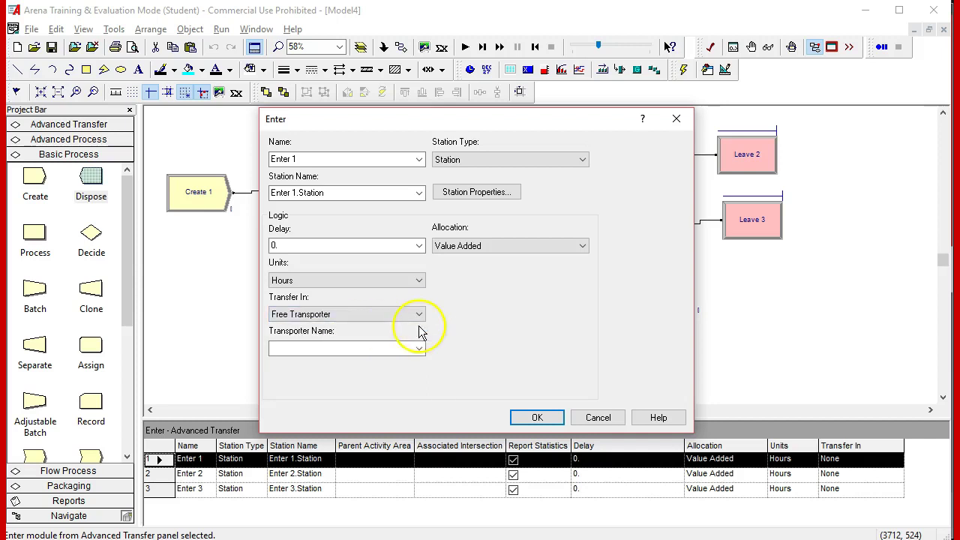
click(418, 349)
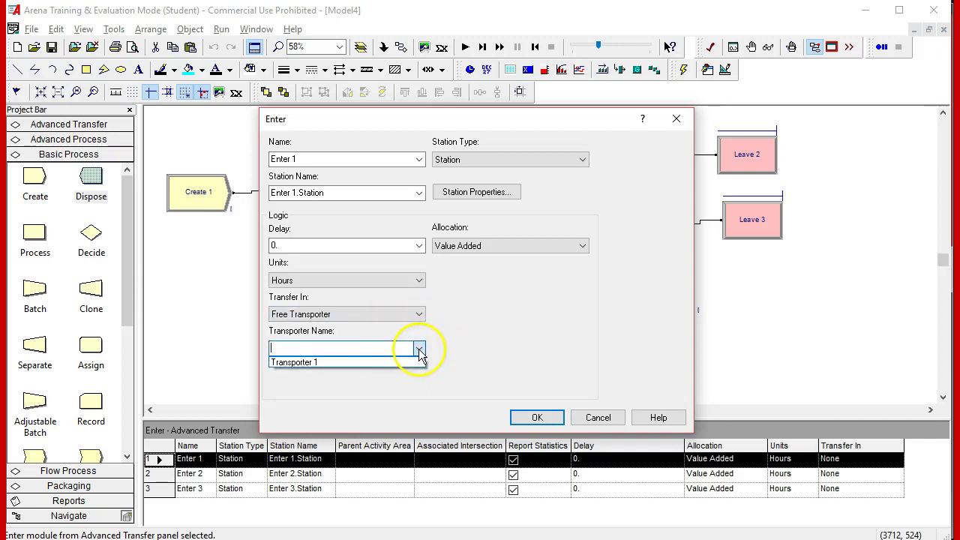
click(369, 362)
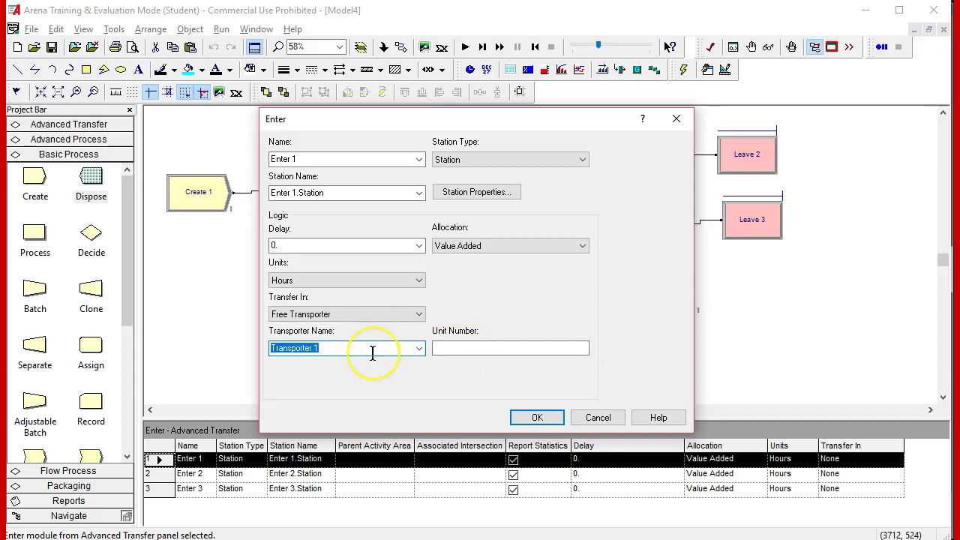
click(538, 417)
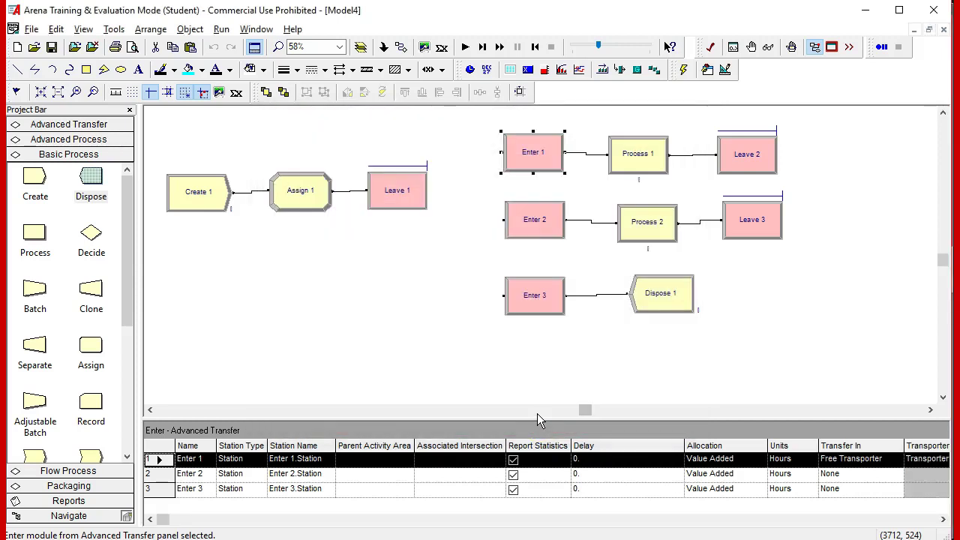
Set the Enter 2 module's Transfer In to Free Transporter with Transporter 1 and apply the module settings.
double_click(536, 226)
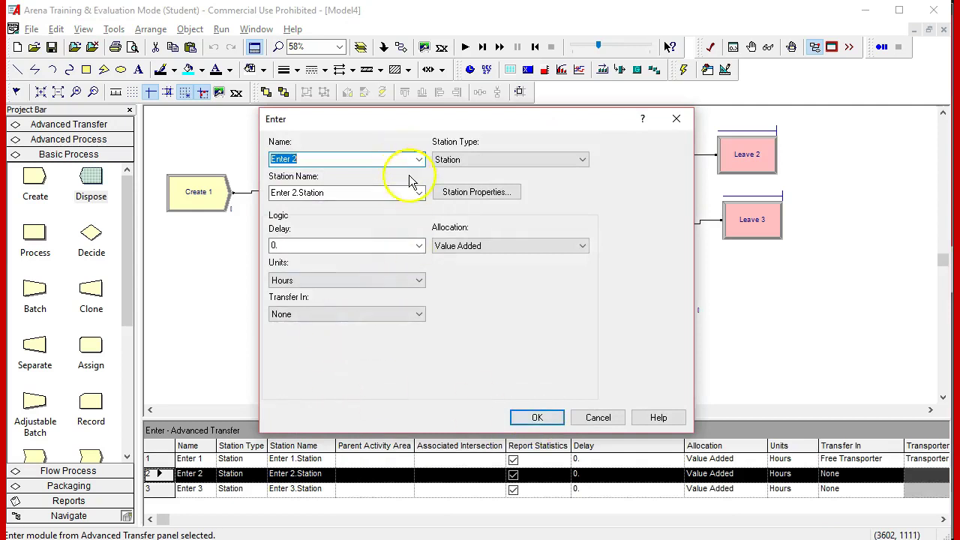
click(418, 316)
click(397, 326)
click(420, 350)
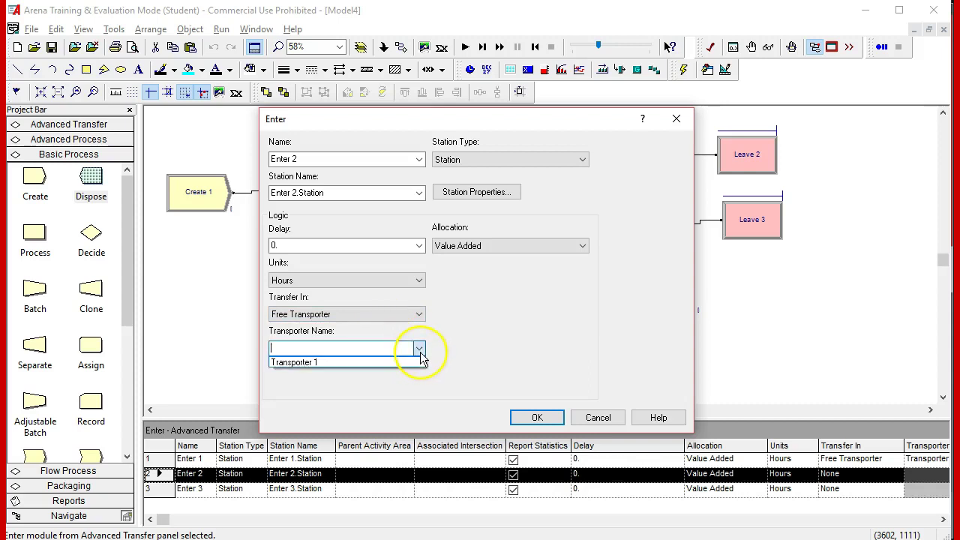
click(363, 360)
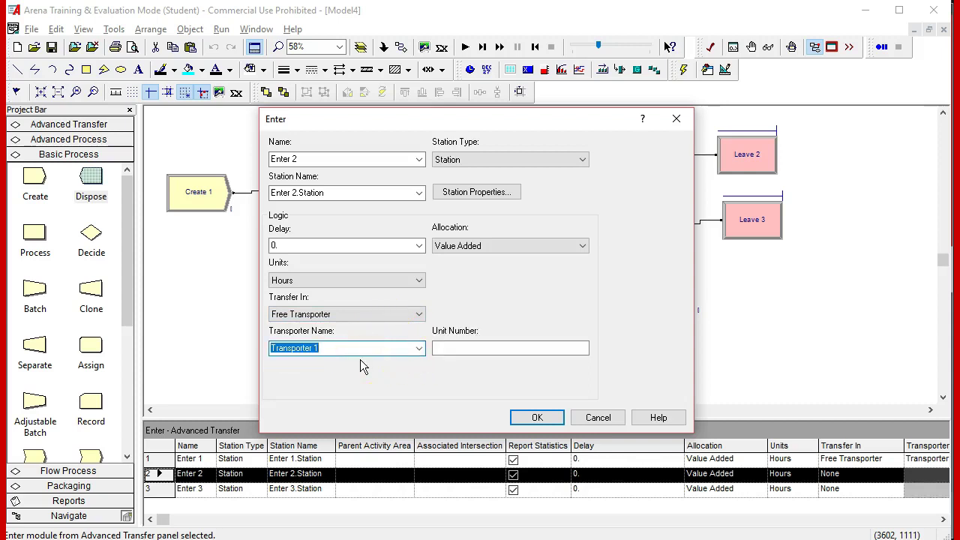
click(537, 417)
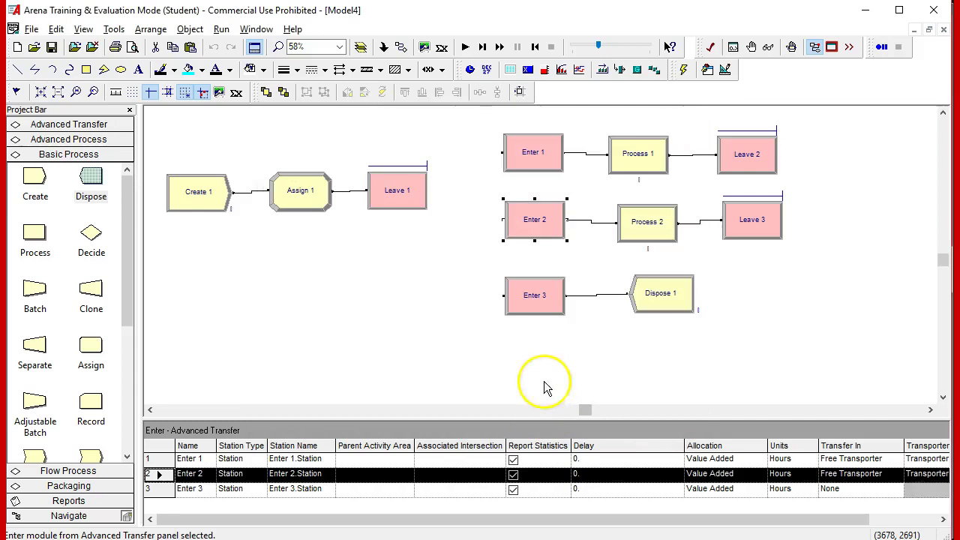
Set the Enter 3 module's Transfer In to Free Transporter with Transporter 1 and apply the module settings.
double_click(553, 307)
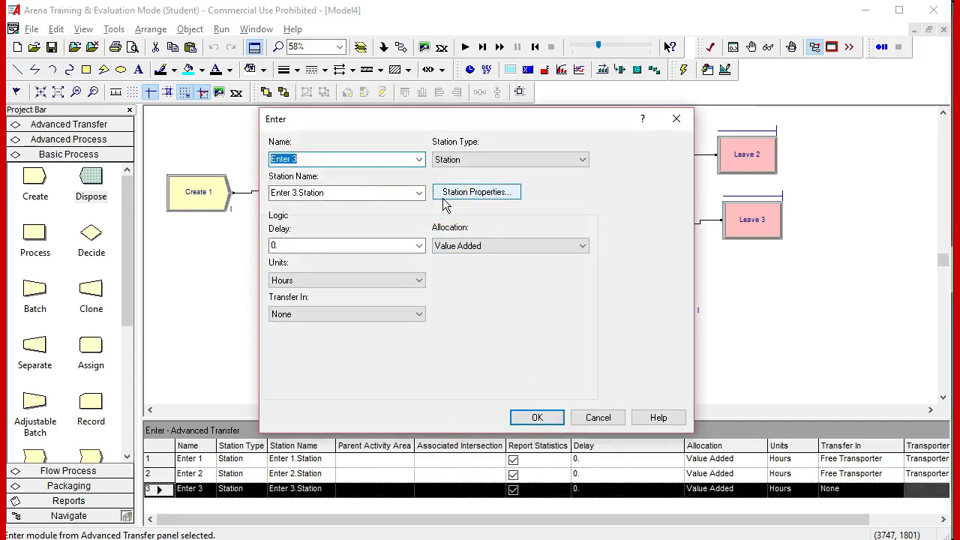
click(420, 314)
click(382, 324)
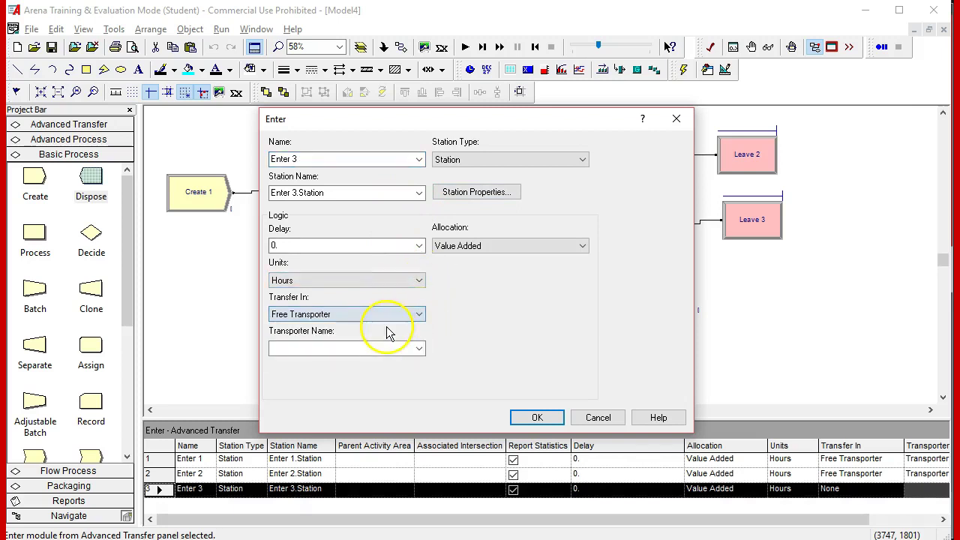
click(420, 352)
click(420, 349)
click(399, 363)
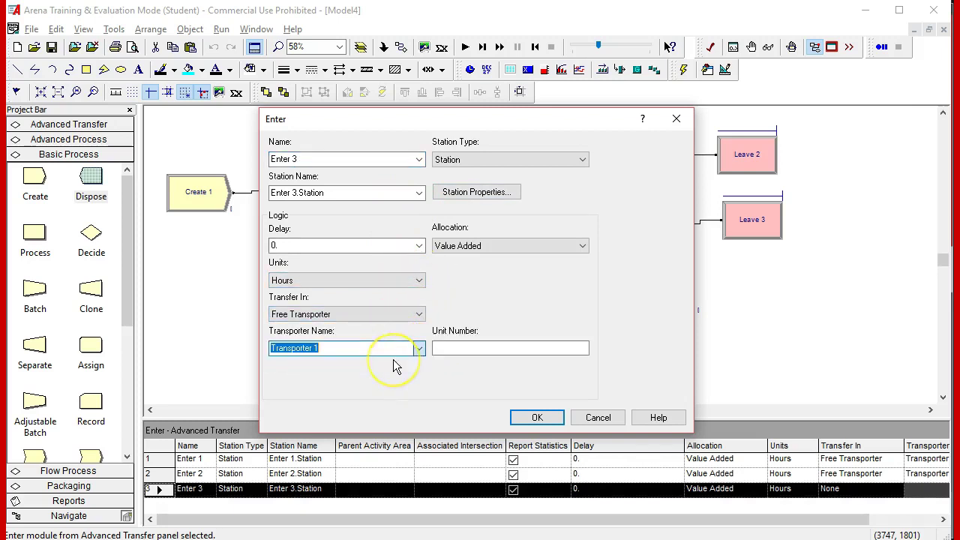
click(534, 419)
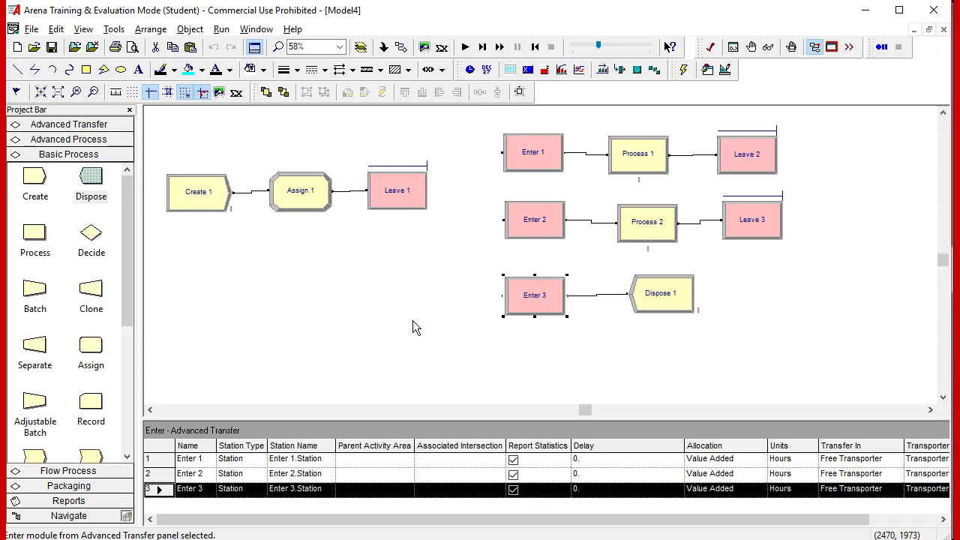
click(416, 210)
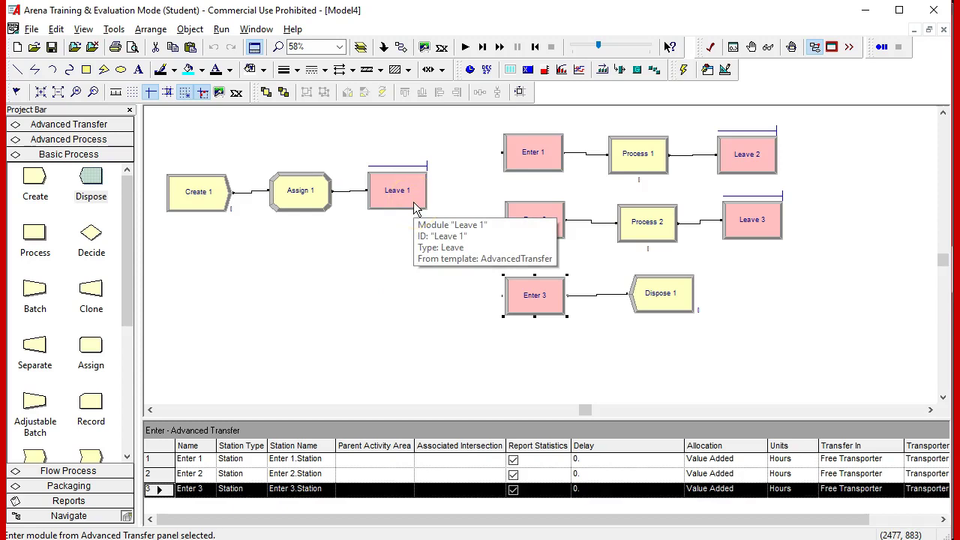
click(534, 156)
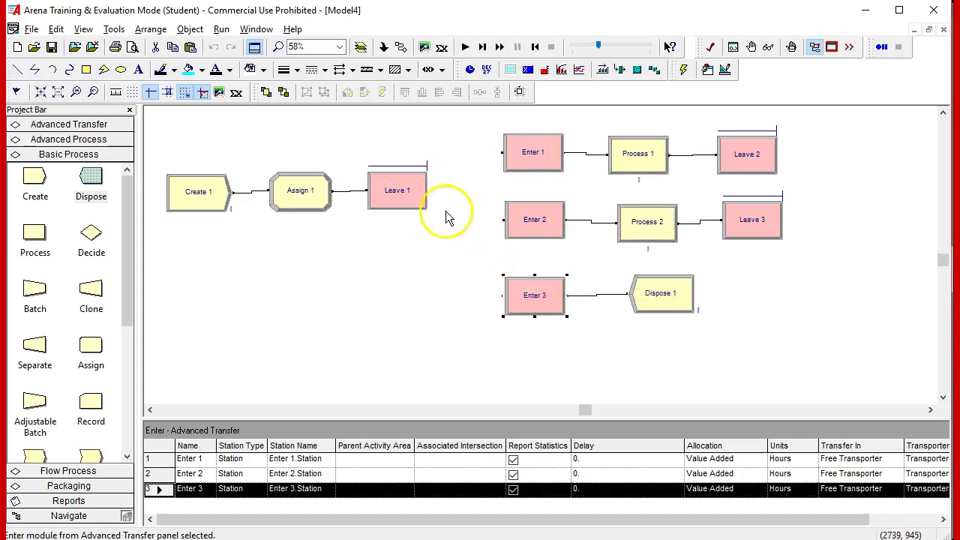
click(527, 304)
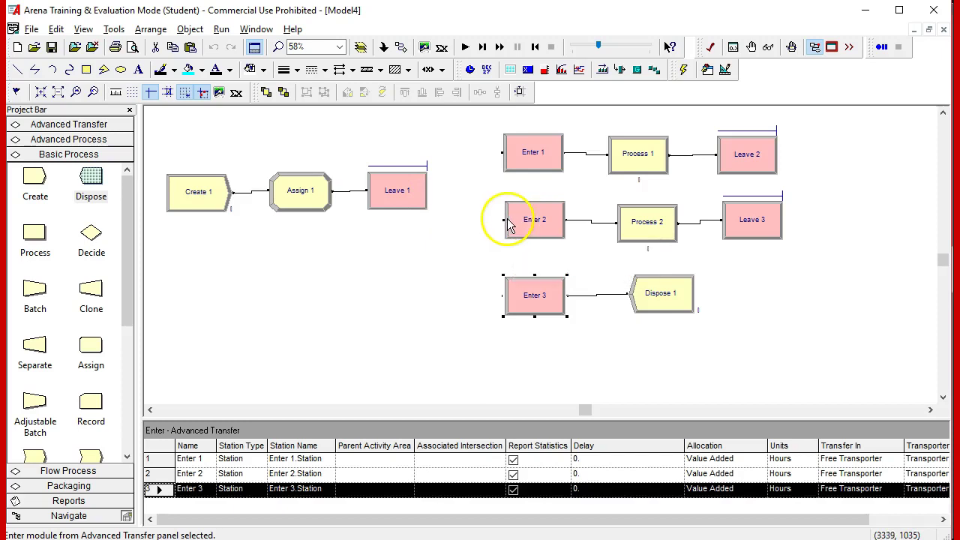
click(383, 268)
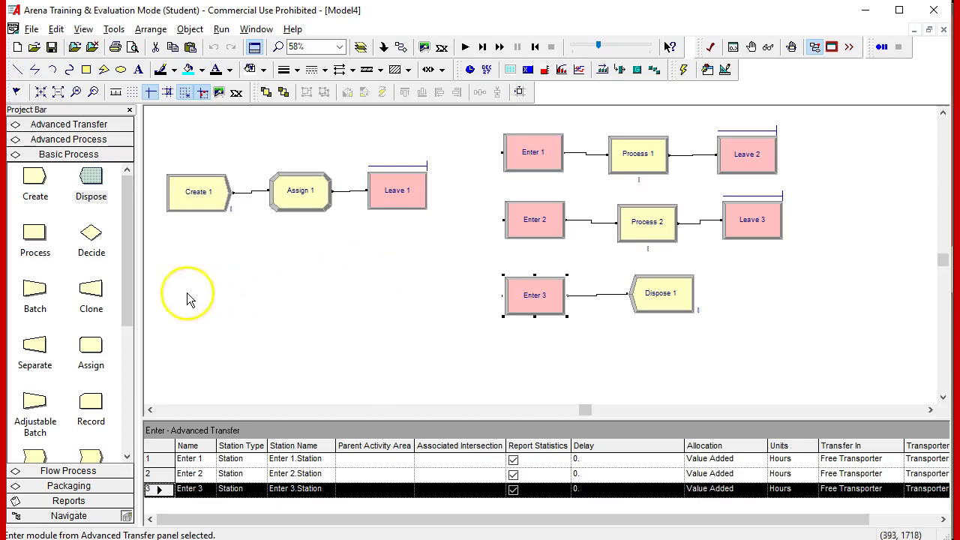
Open the Advanced Transfer Distance data module and show the stations table of Transporter 1.Distance.
drag(125, 313, 124, 447)
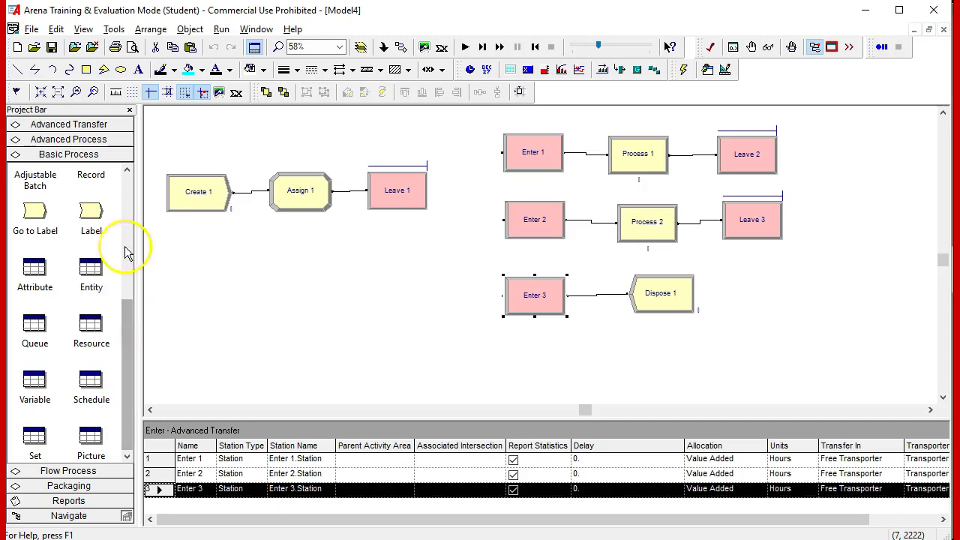
click(112, 124)
drag(126, 217, 123, 358)
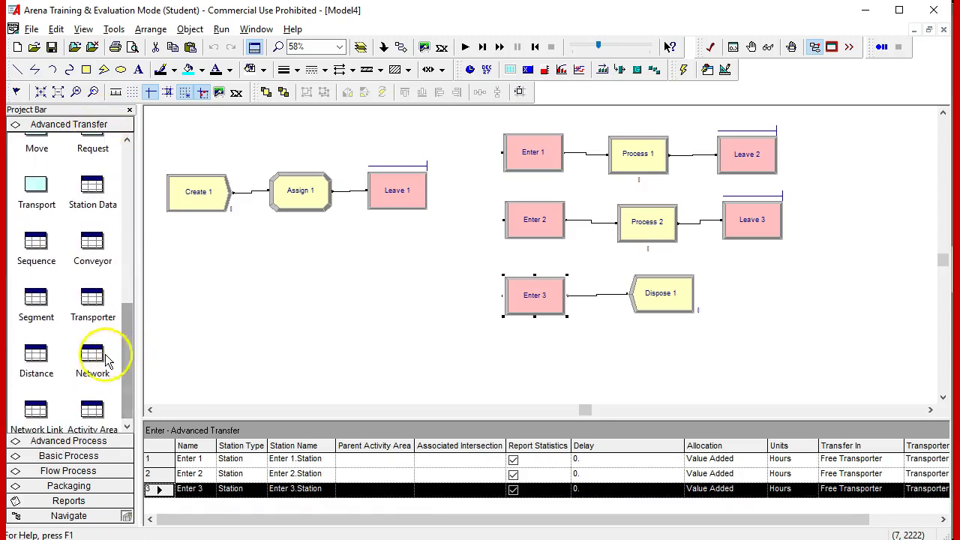
click(38, 357)
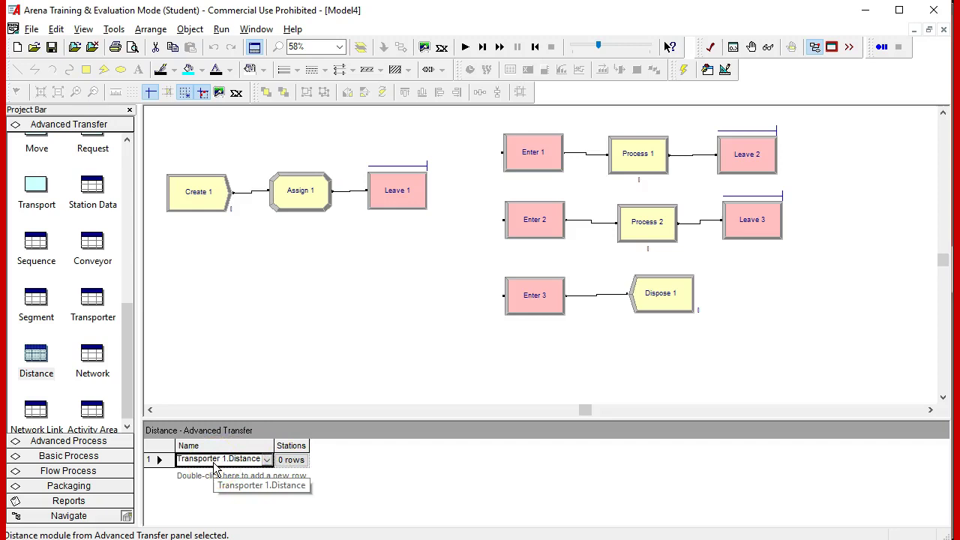
click(241, 465)
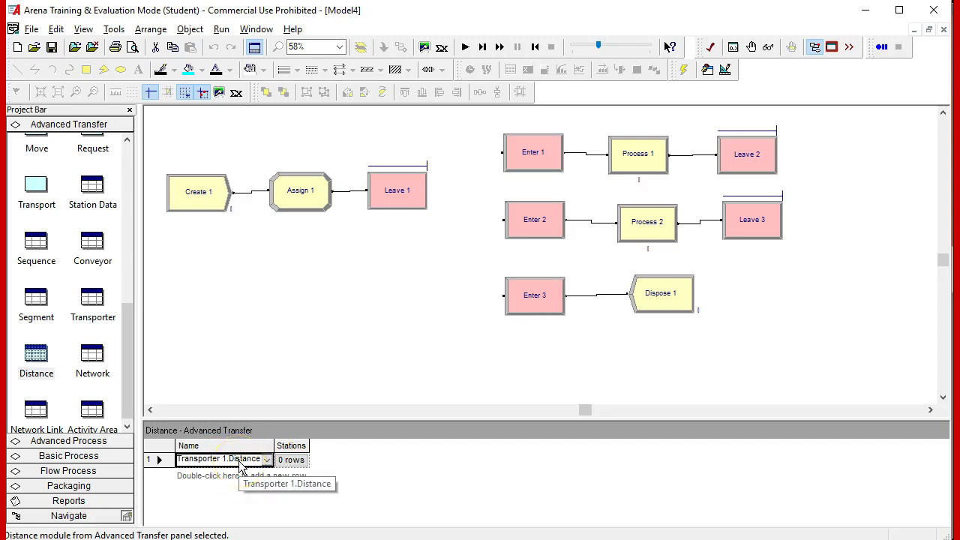
click(291, 460)
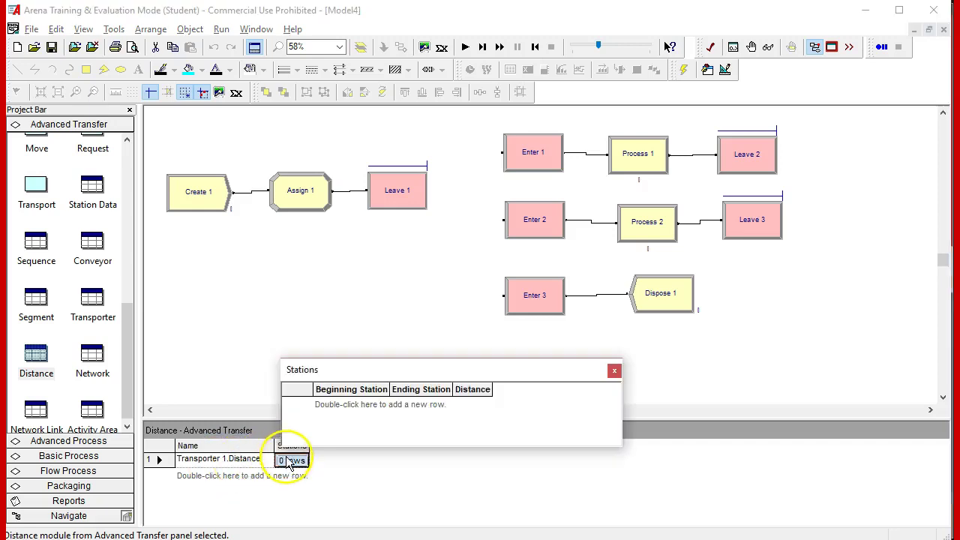
Add a distance row with beginning station Enter 1.Station and ending station Enter 2.Station.
double_click(369, 406)
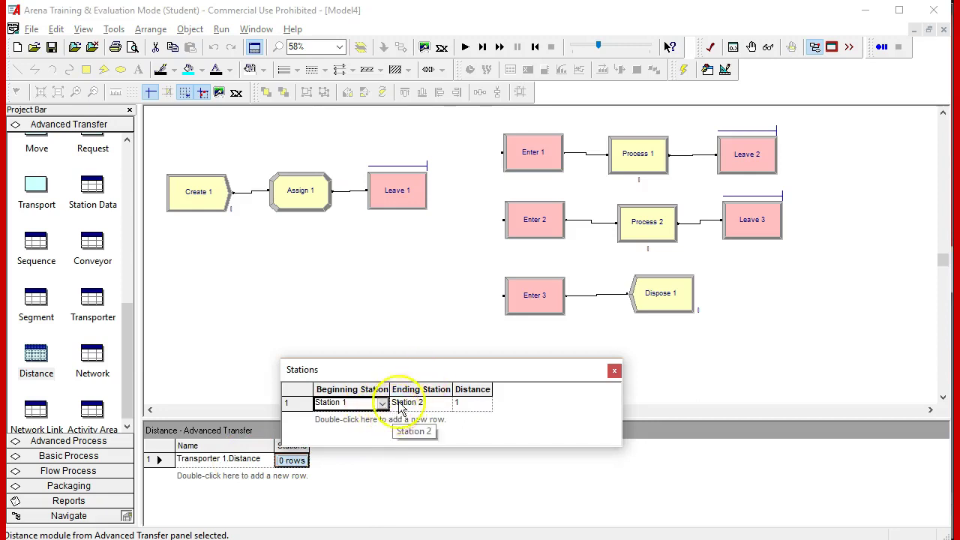
drag(461, 370, 518, 349)
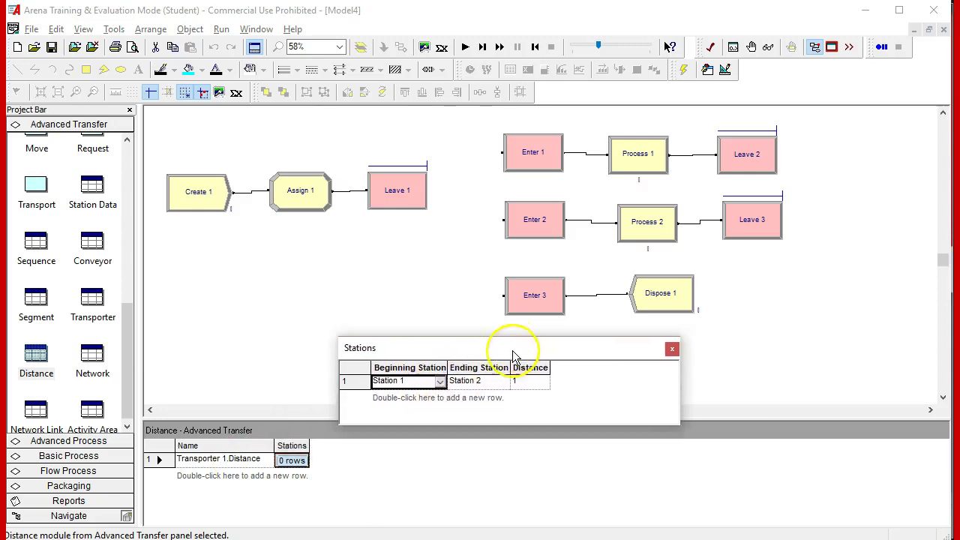
click(440, 381)
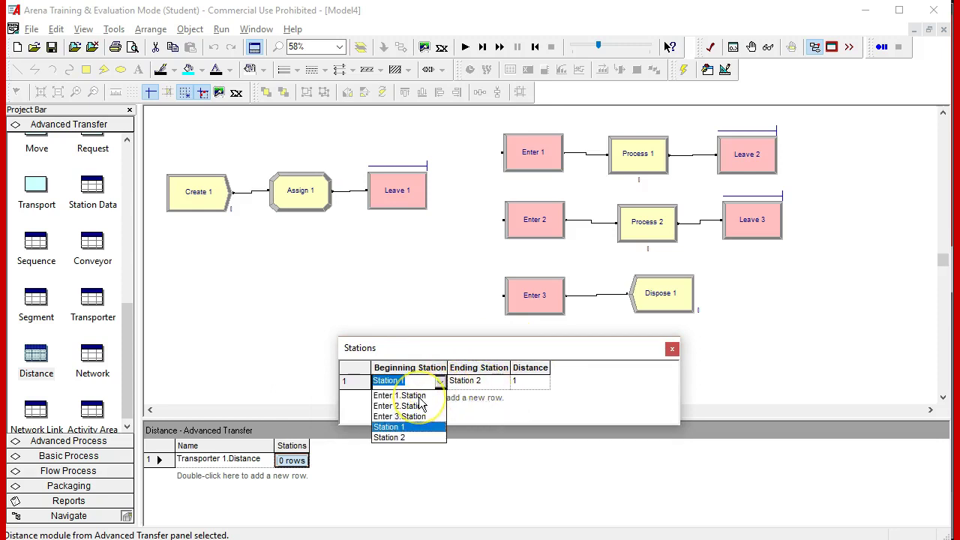
click(419, 396)
click(501, 383)
click(503, 383)
click(478, 399)
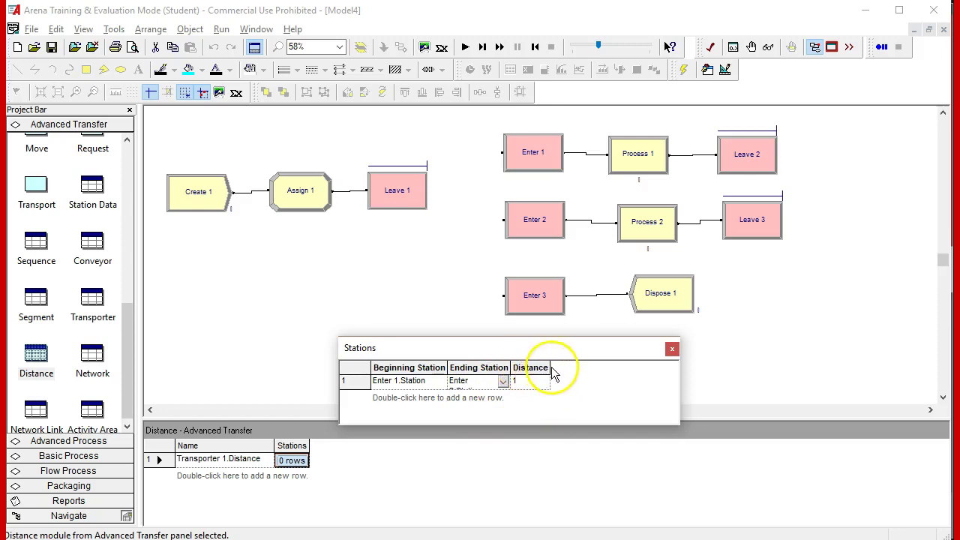
Widen the Beginning Station, Ending Station and Distance columns and enlarge the Stations window to fit them.
drag(551, 368, 640, 369)
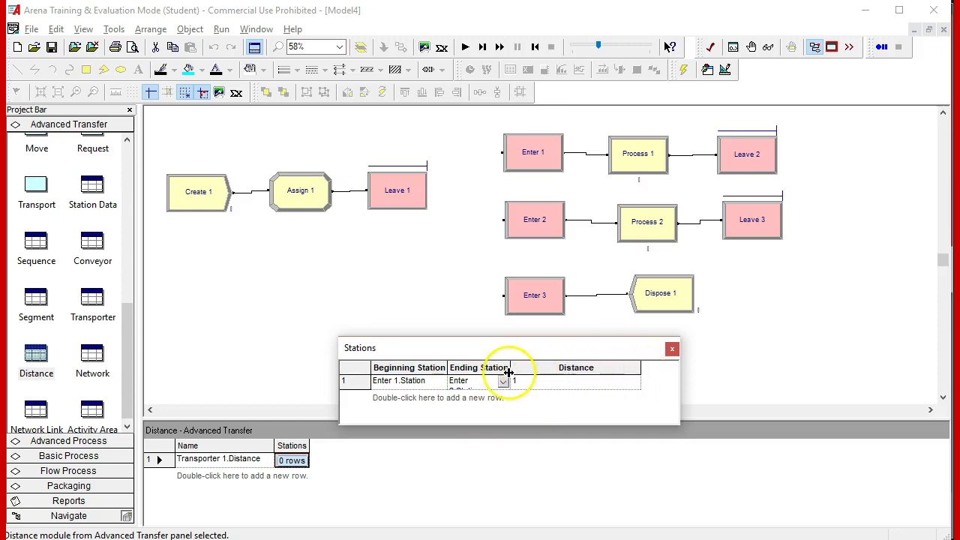
drag(508, 372, 561, 369)
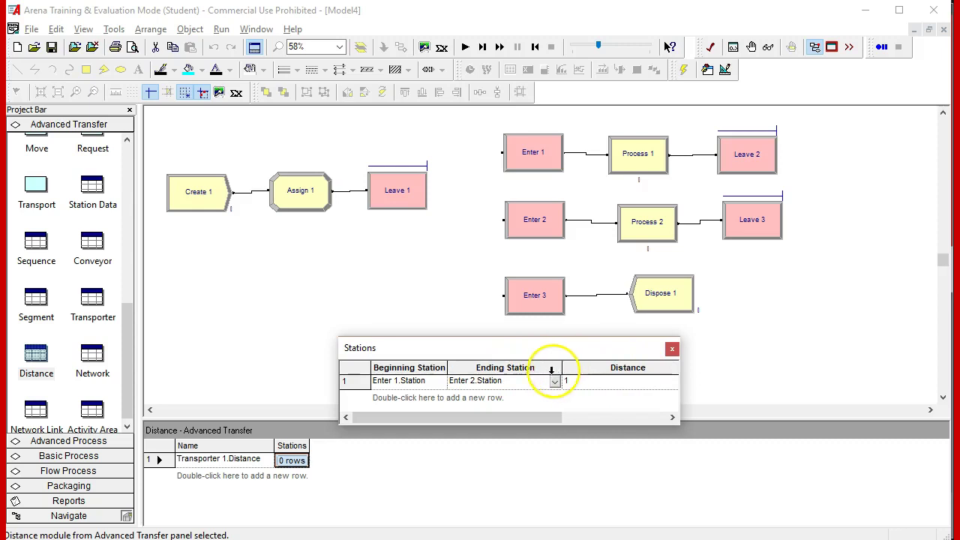
drag(447, 369, 478, 366)
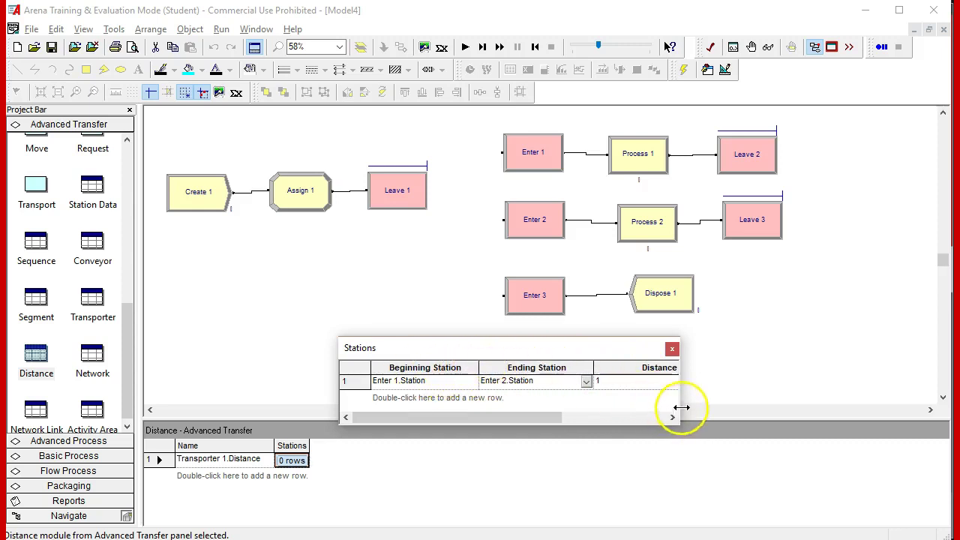
drag(681, 408, 795, 402)
drag(647, 427, 642, 500)
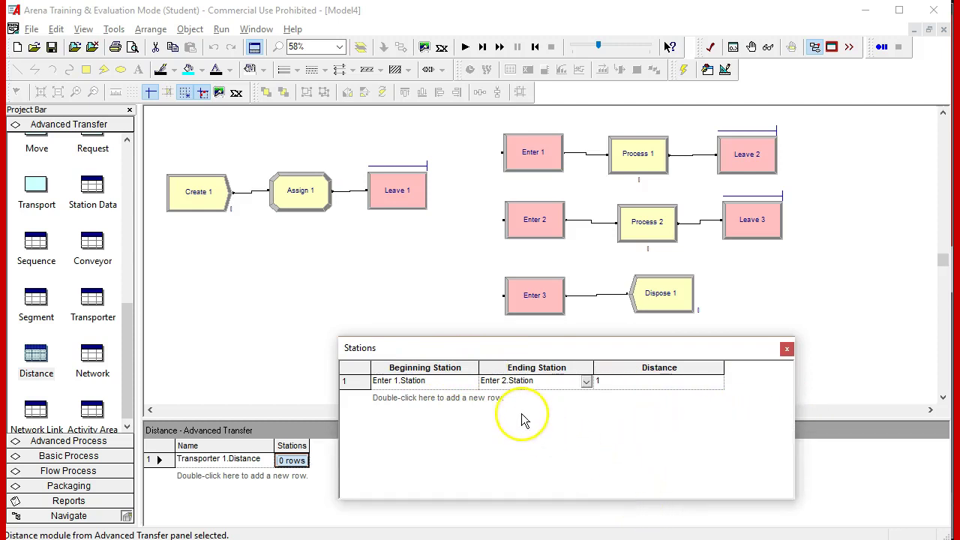
Set the distance from Enter 1.Station to Enter 2.Station to 20.
click(626, 384)
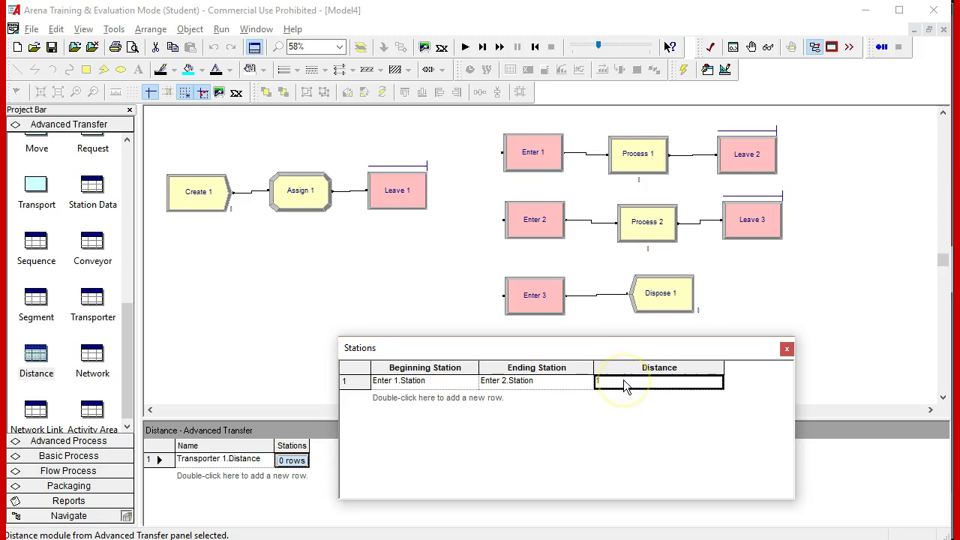
click(605, 386)
click(636, 387)
key(BackSpace)
text(20)
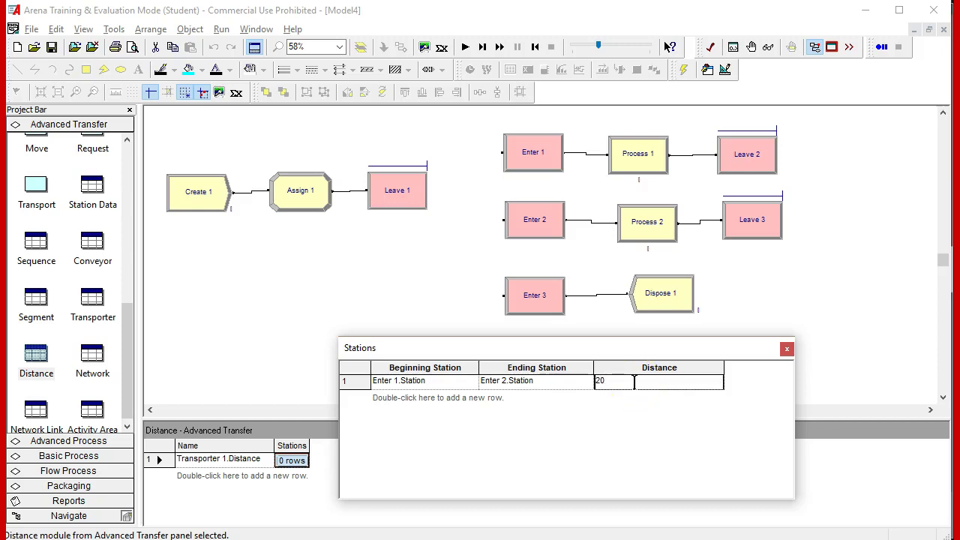
click(453, 391)
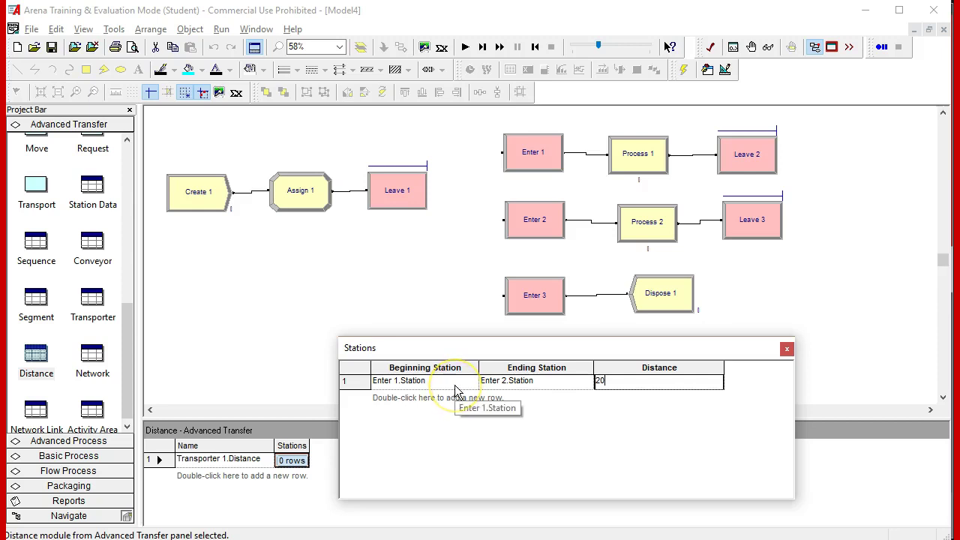
Add a distance row with beginning station Enter 2.Station and ending station Enter 3.Station.
double_click(429, 397)
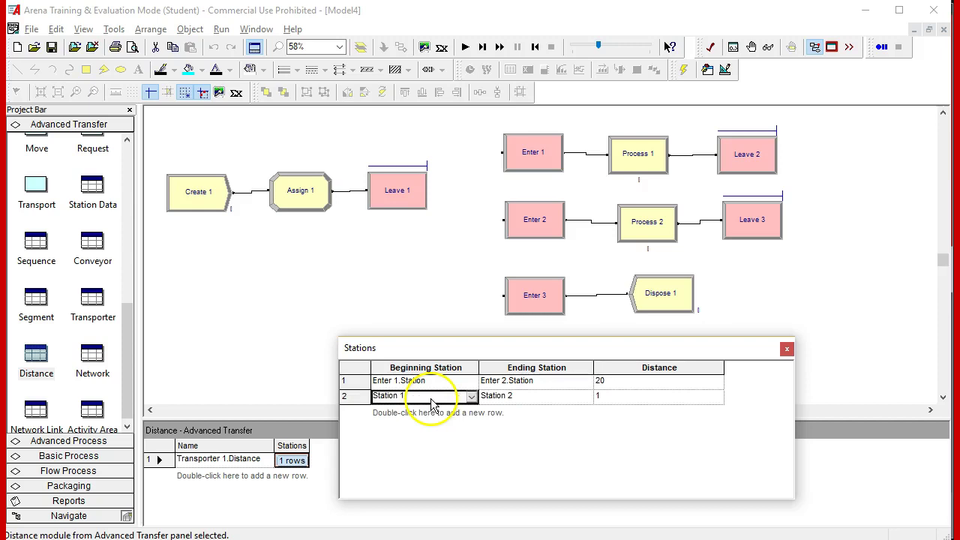
click(471, 396)
click(427, 423)
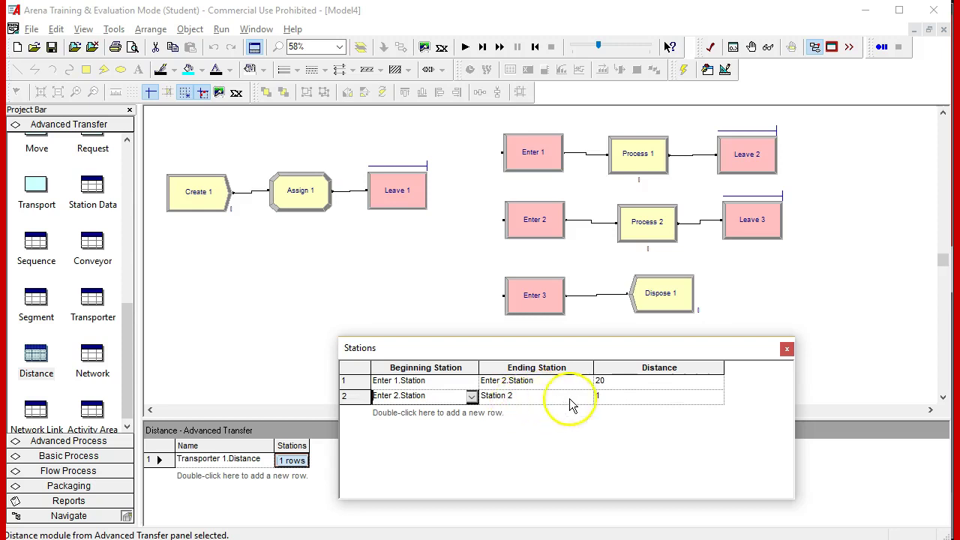
click(532, 400)
click(586, 396)
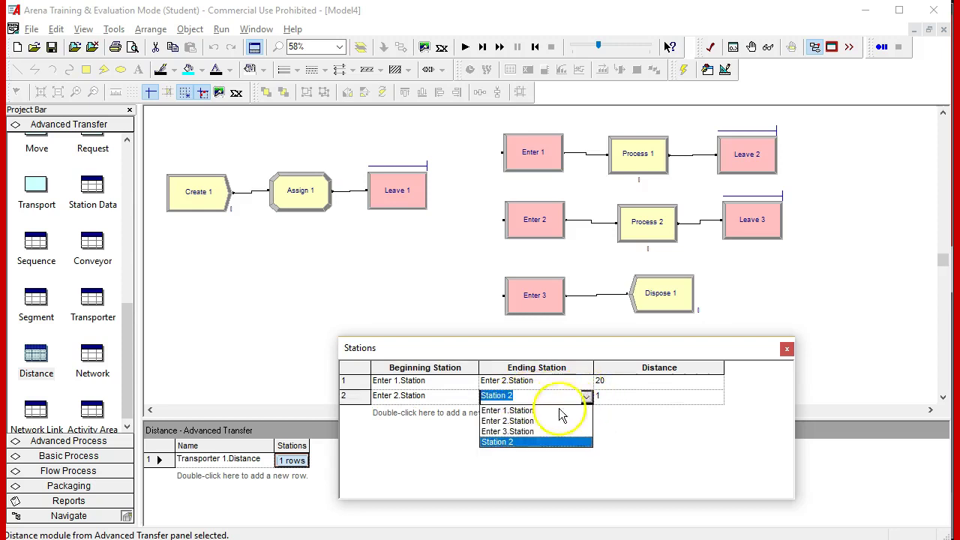
click(534, 432)
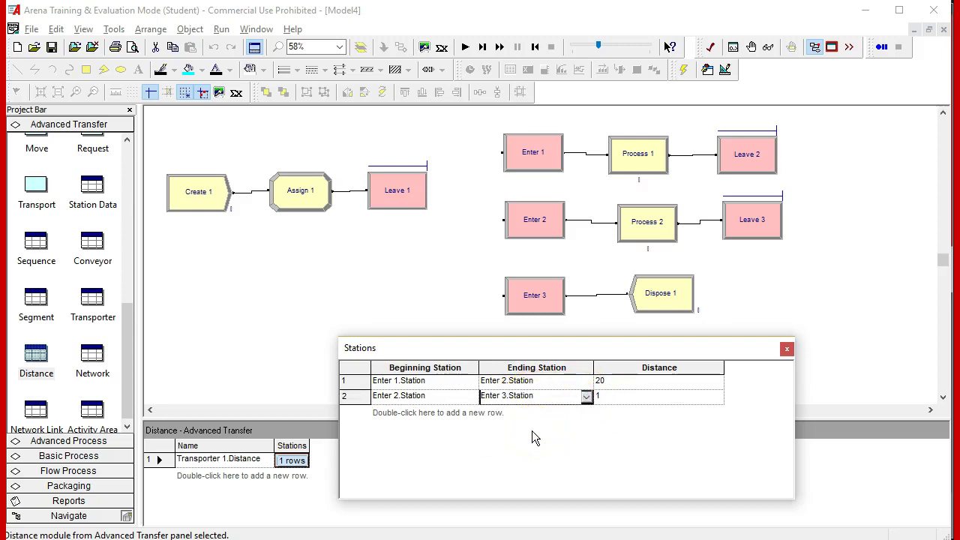
Add a distance row with beginning station Enter 3.Station and ending station Enter 1.Station.
double_click(438, 417)
click(471, 411)
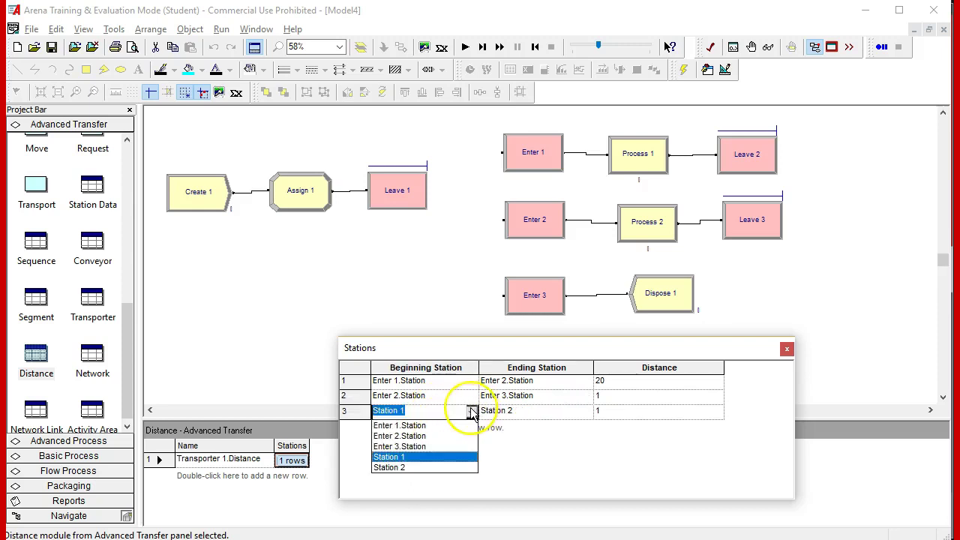
click(441, 446)
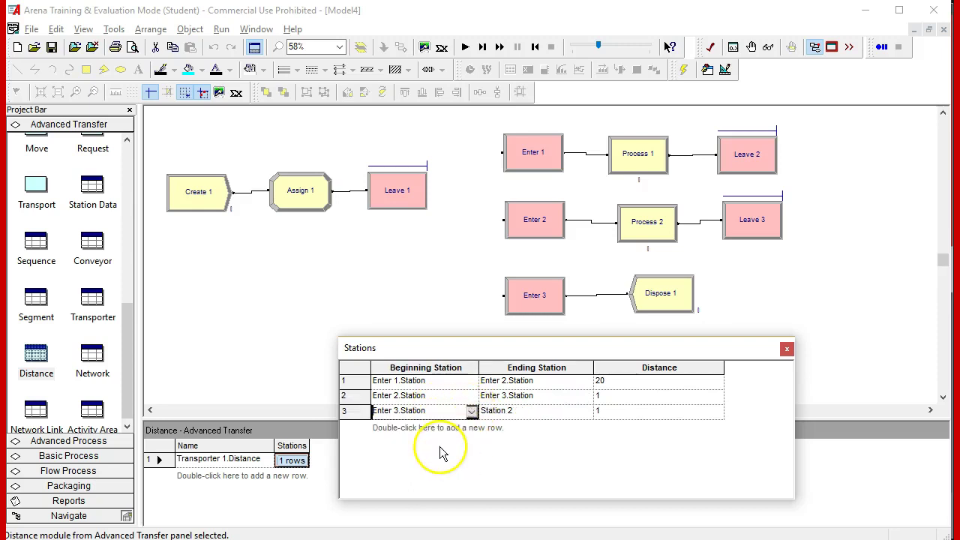
click(583, 413)
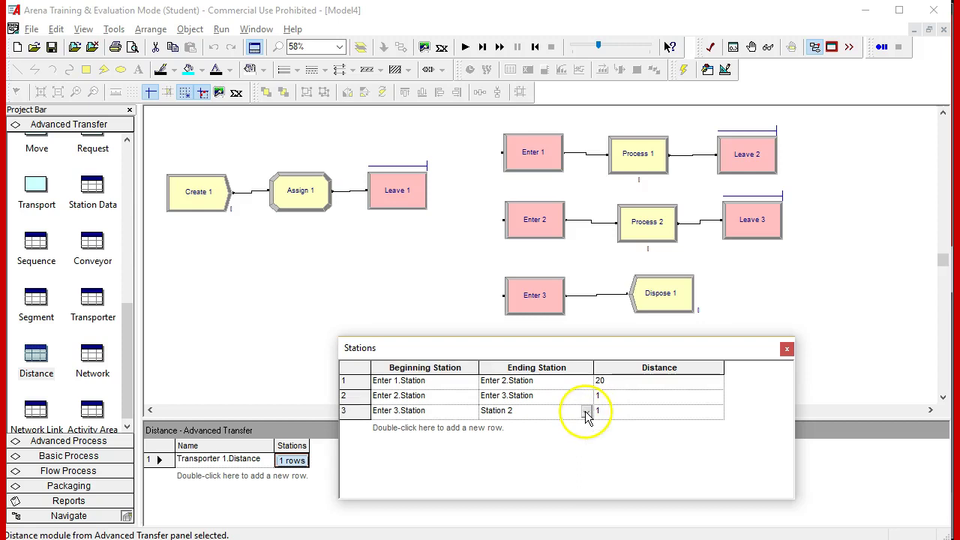
click(586, 412)
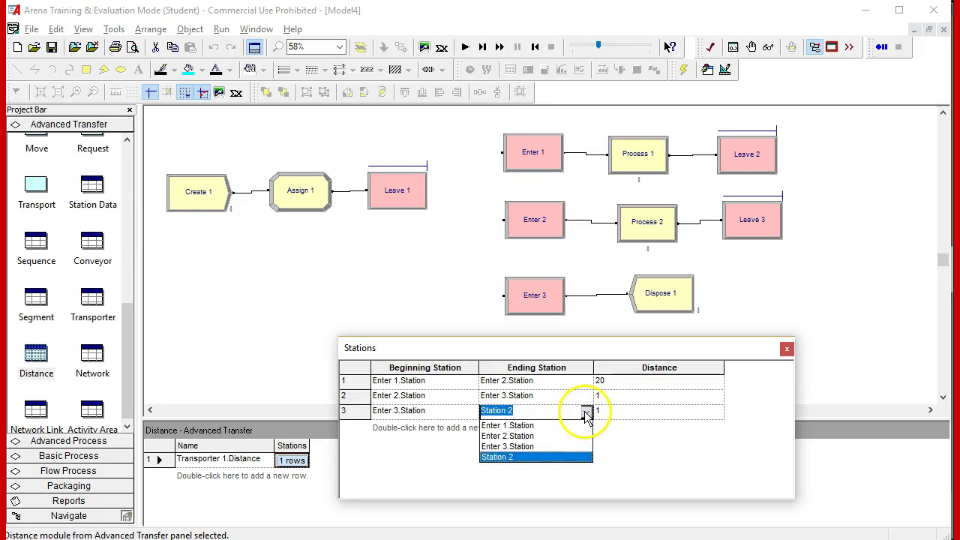
click(541, 425)
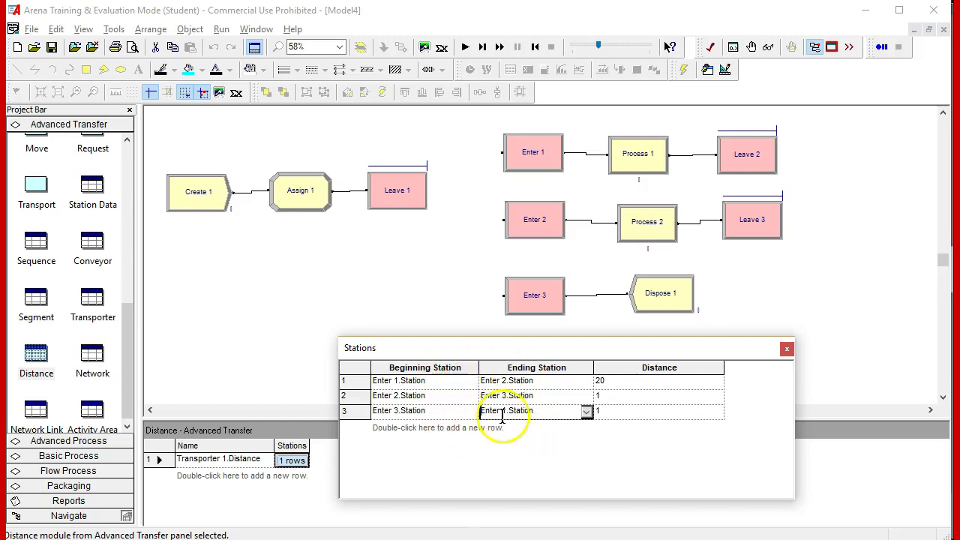
Add a distance row with beginning station Station 1 and ending station Enter 1.Station.
double_click(438, 433)
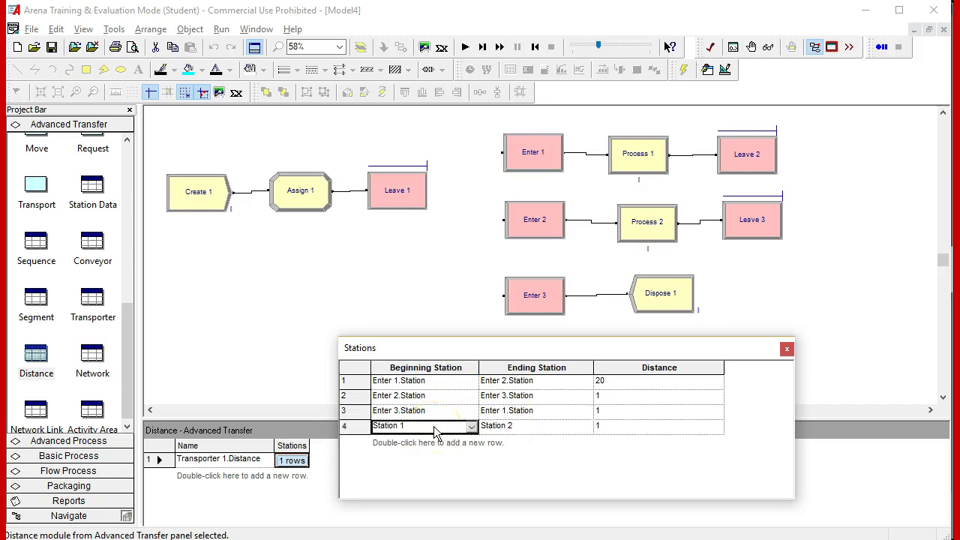
click(472, 427)
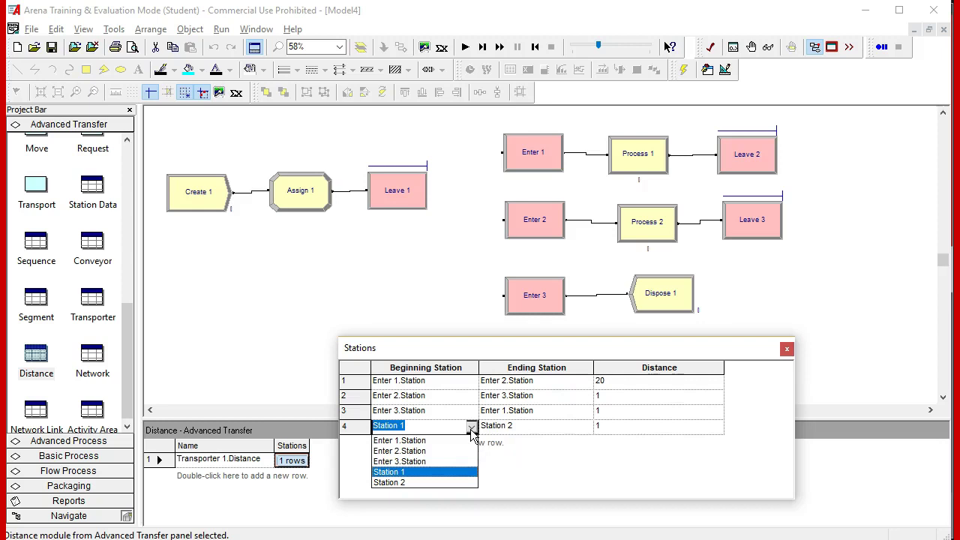
click(410, 473)
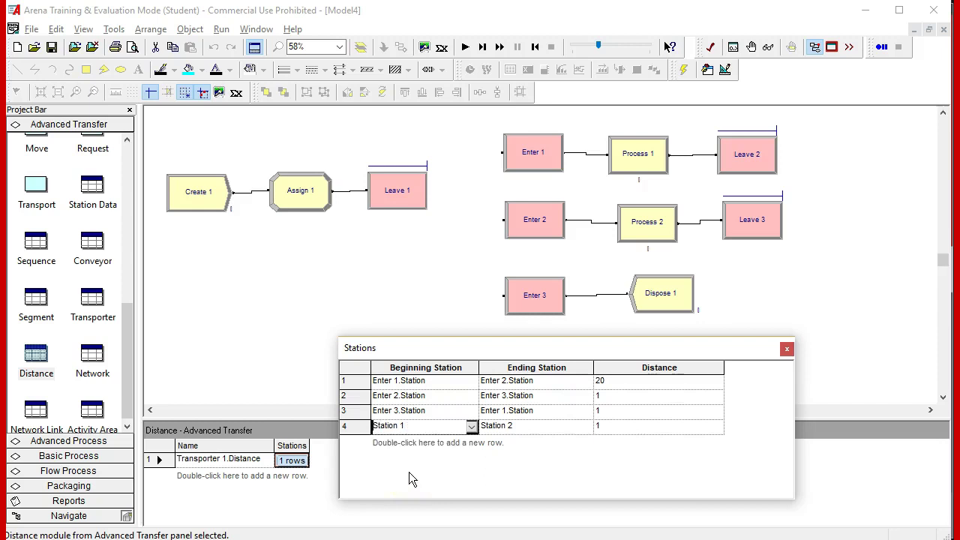
click(579, 426)
click(586, 427)
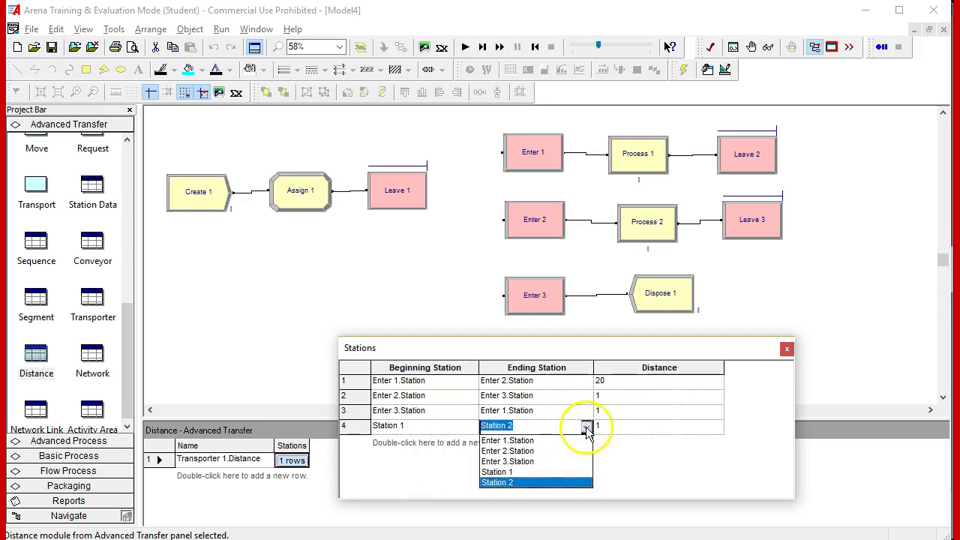
click(535, 441)
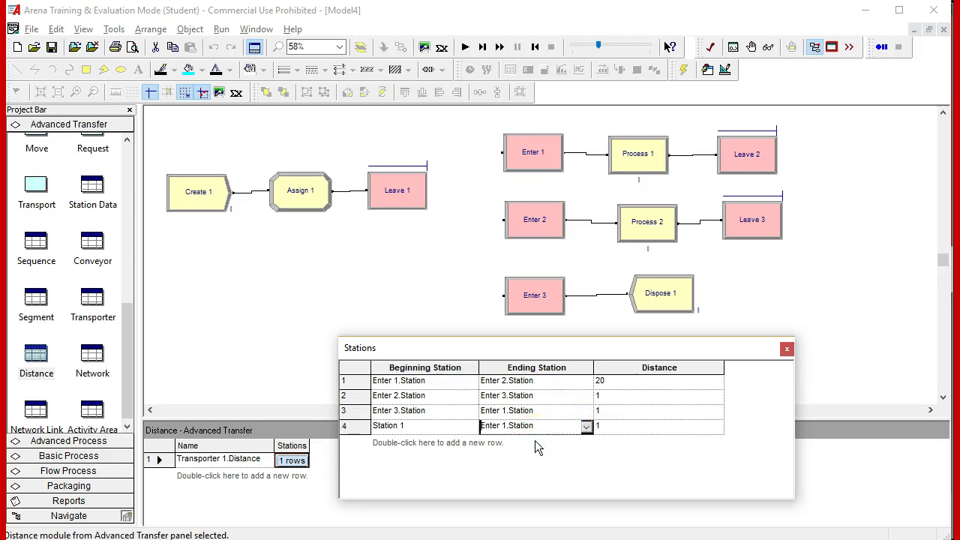
Add a distance row with beginning station Station 1 and ending station Enter 2.Station.
click(448, 429)
double_click(448, 443)
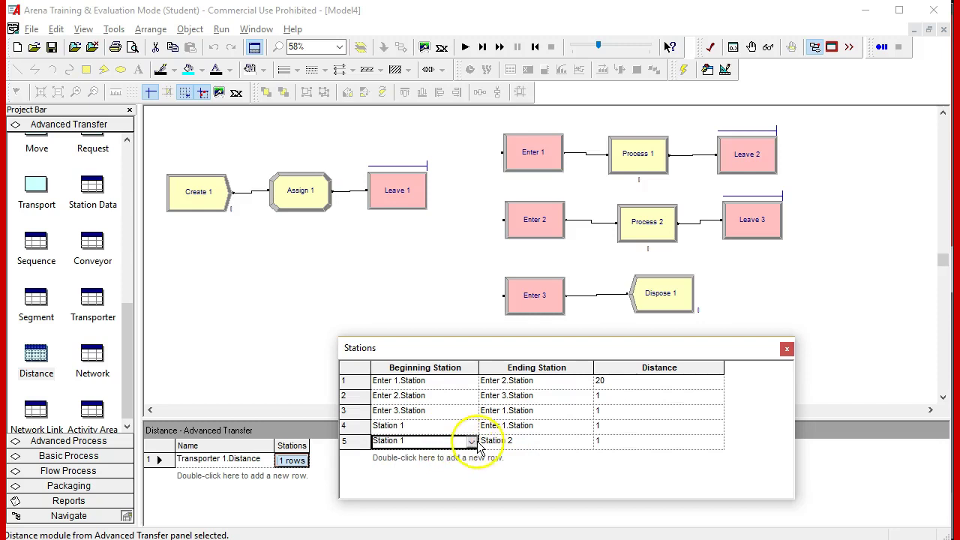
click(590, 441)
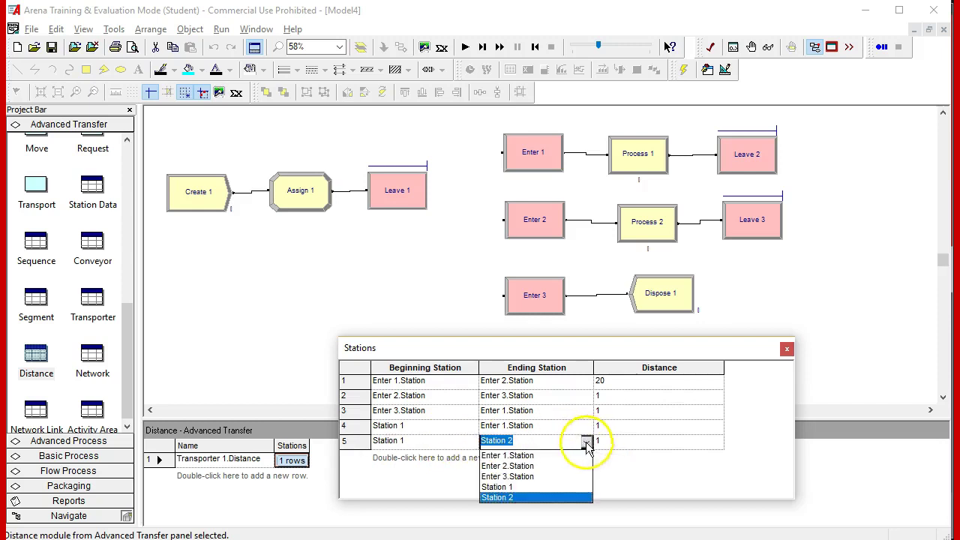
click(536, 466)
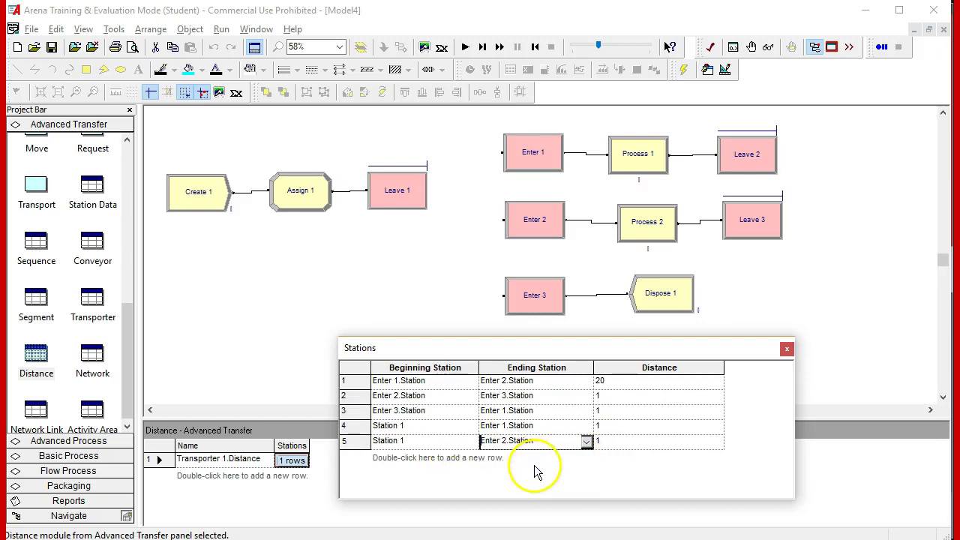
Add a distance row with beginning station Station 1 and ending station Enter 3.Station.
double_click(434, 459)
click(472, 458)
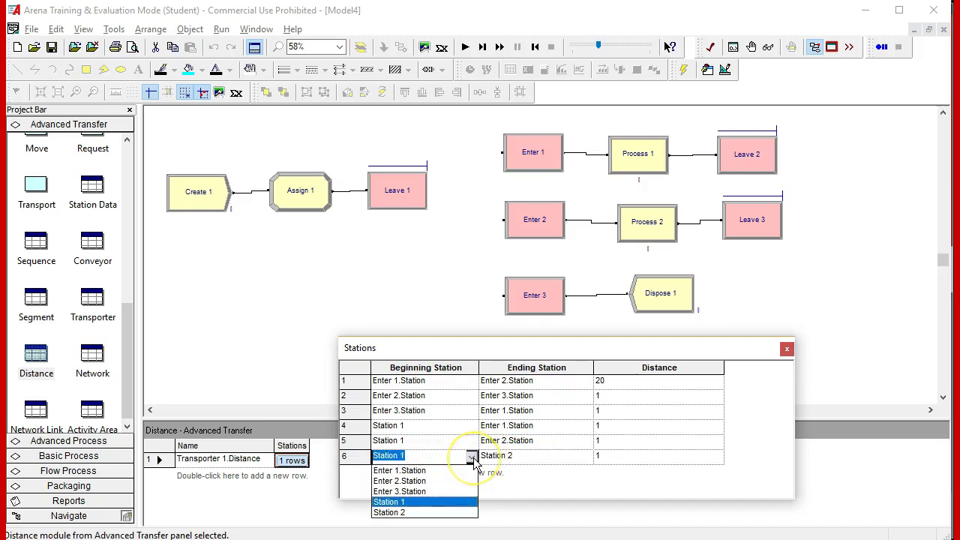
click(472, 457)
click(586, 457)
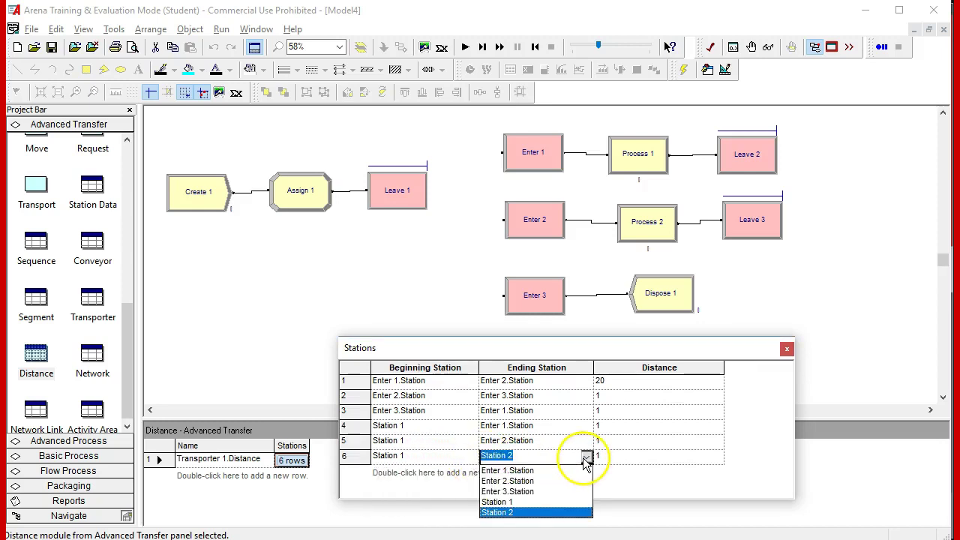
click(539, 492)
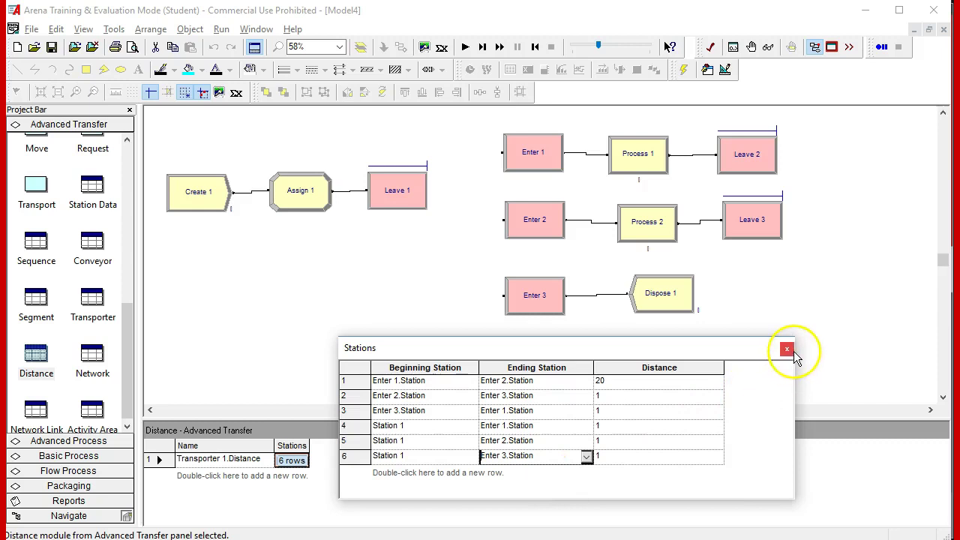
Set the distance from Enter 2.Station to Enter 3.Station to 15 and from Enter 3.Station to Enter 1.Station to 12.
click(606, 399)
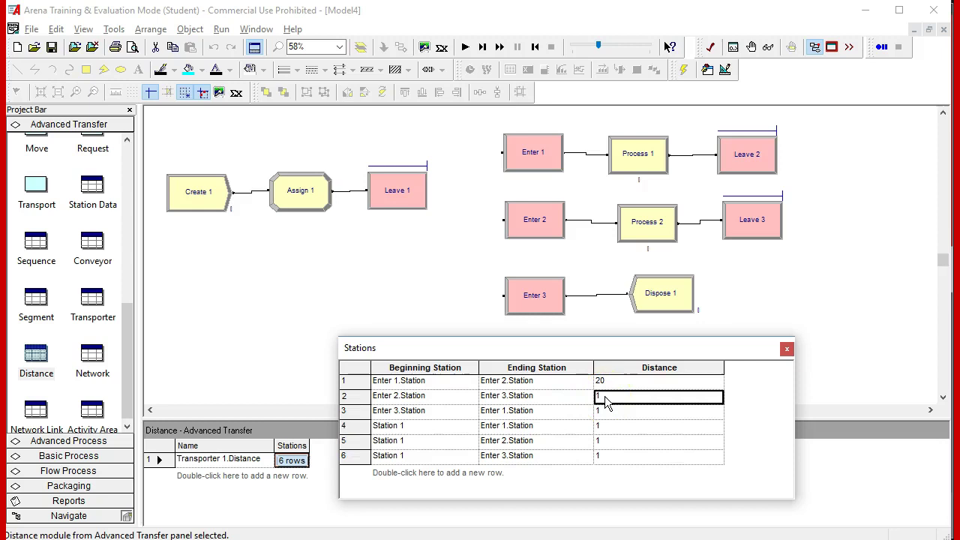
text(5)
click(604, 414)
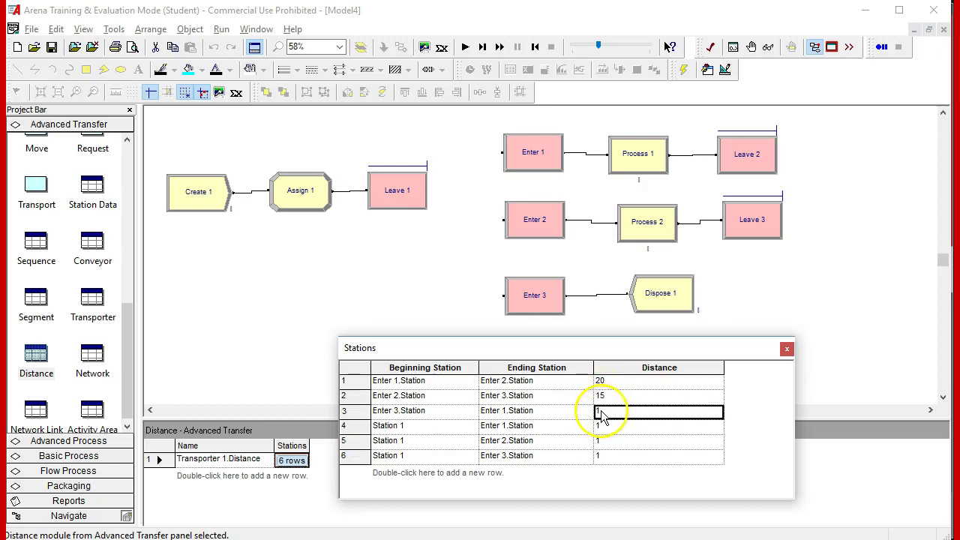
text(2)
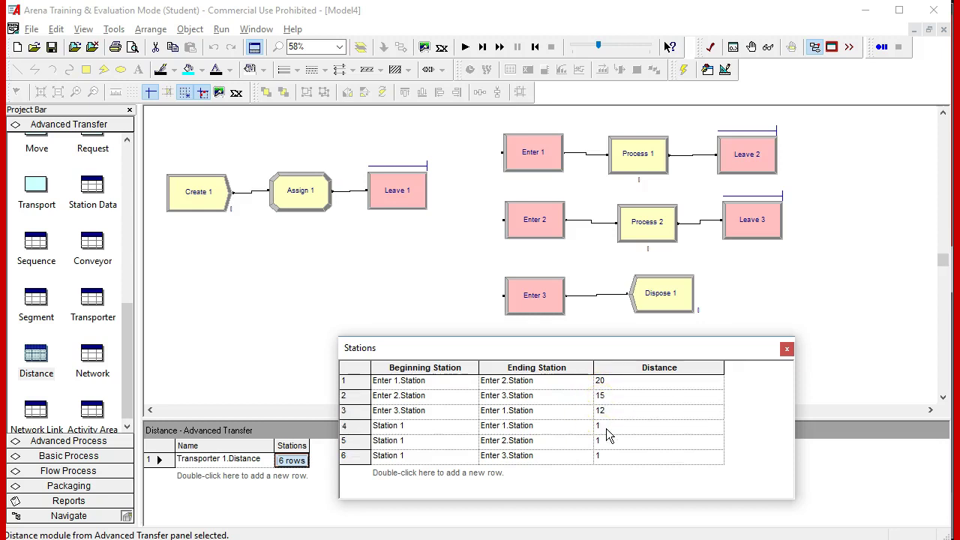
Set the distance from Station 1 to Enter 1.Station to 24 and to Enter 2.Station to 26.
double_click(601, 425)
text(24)
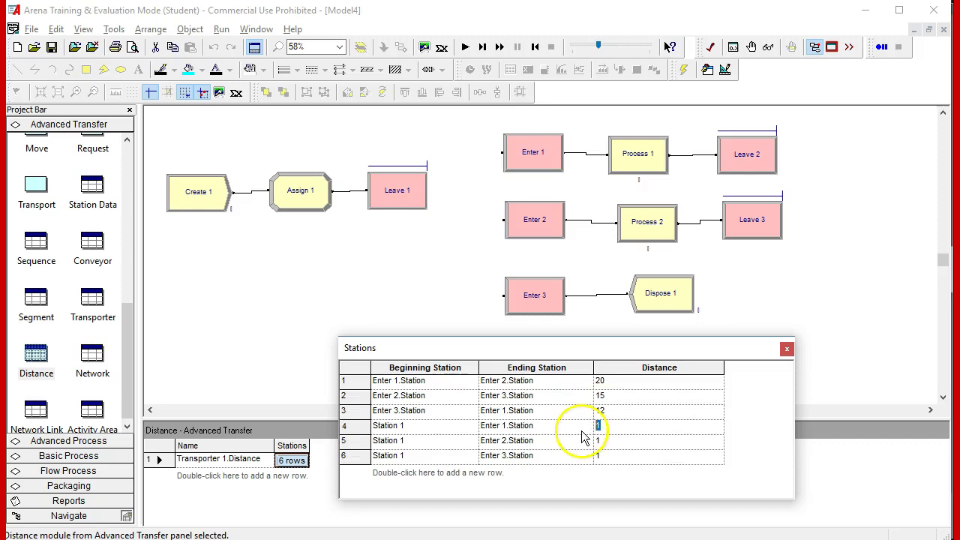
click(594, 443)
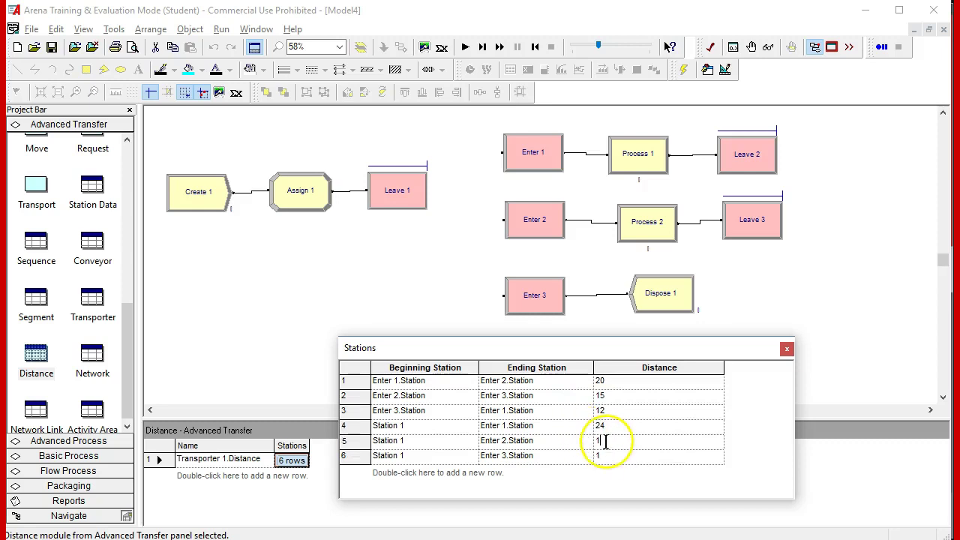
key(BackSpace)
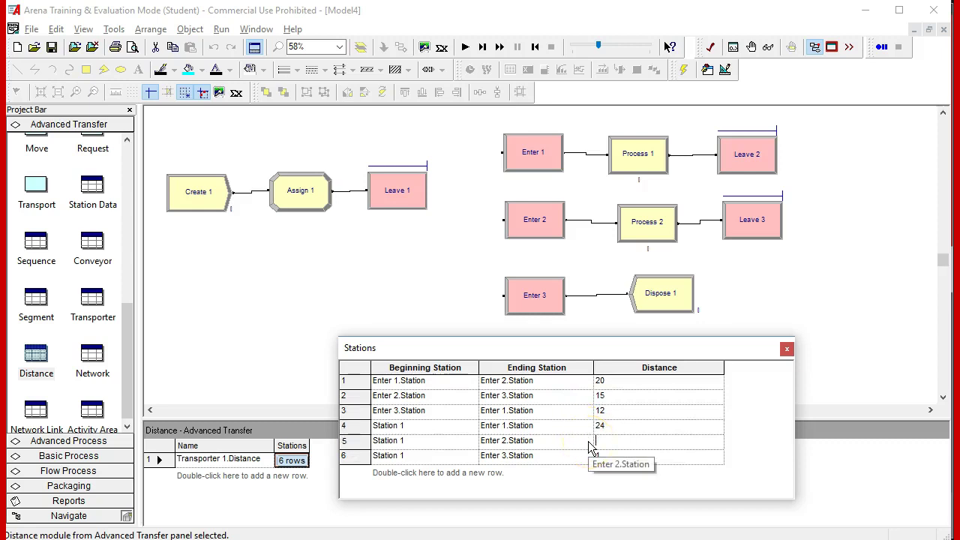
click(599, 454)
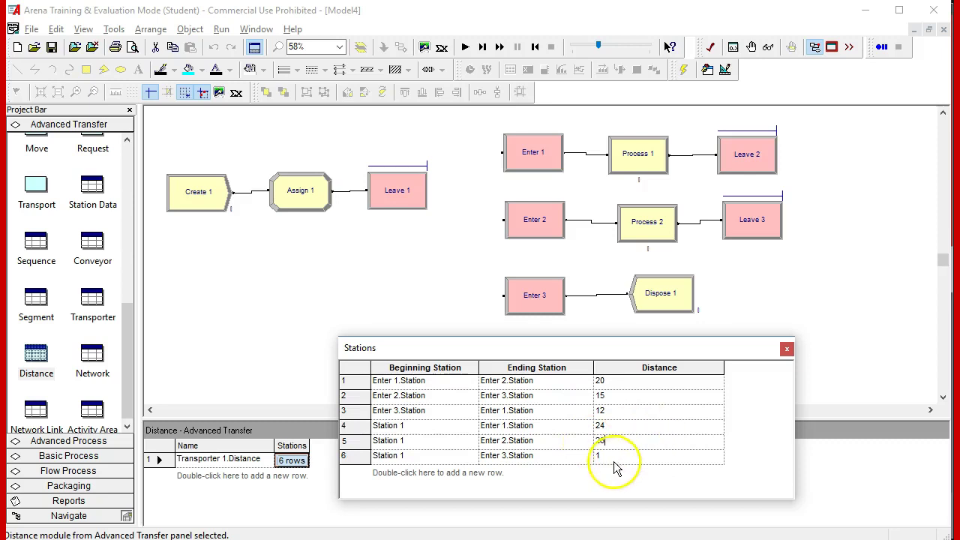
Set the distance from Station 1 to Enter 3.Station to 20 and close the stations table.
click(605, 459)
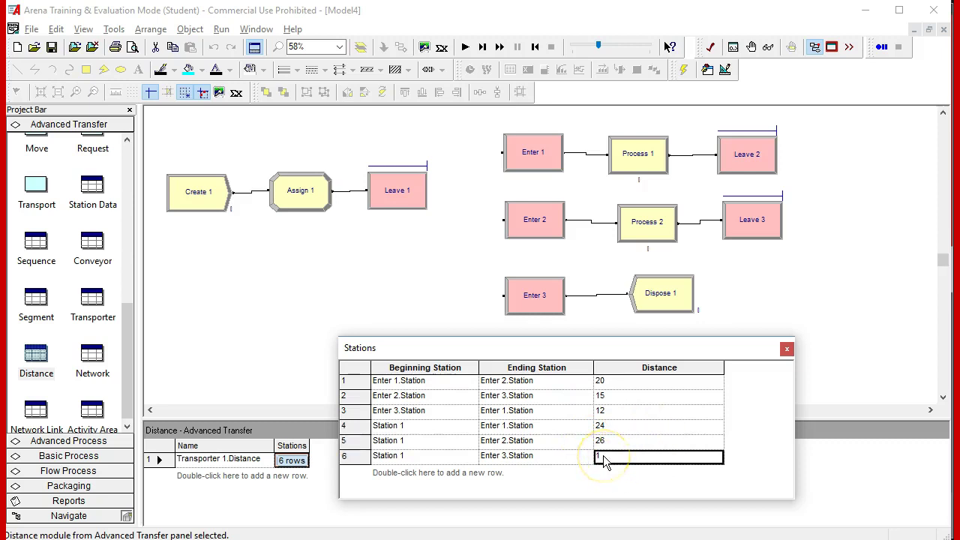
key(BackSpace)
text(2)
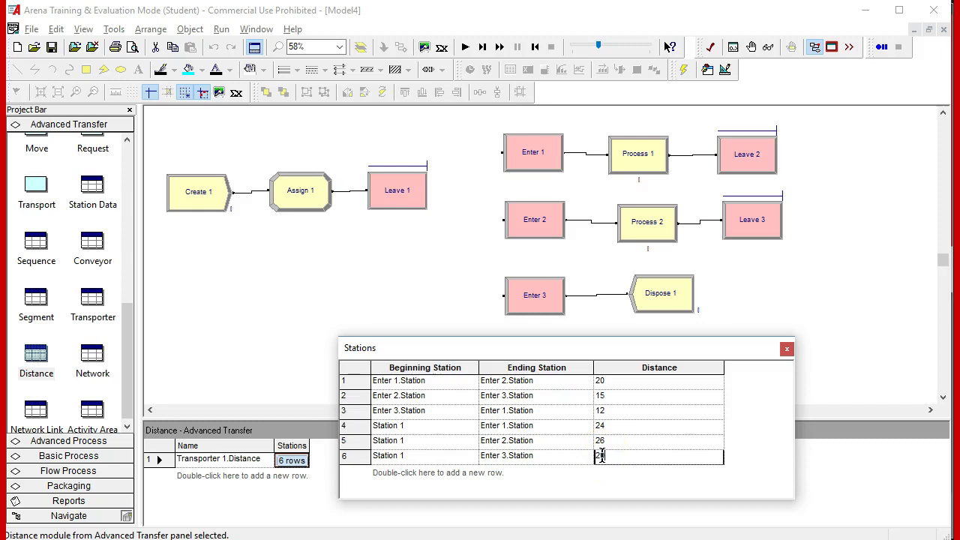
text(0)
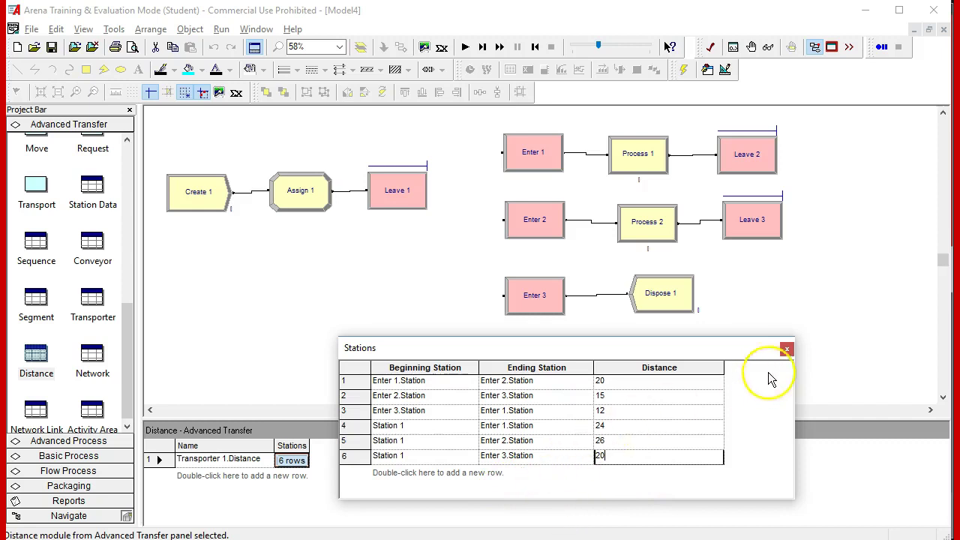
click(787, 348)
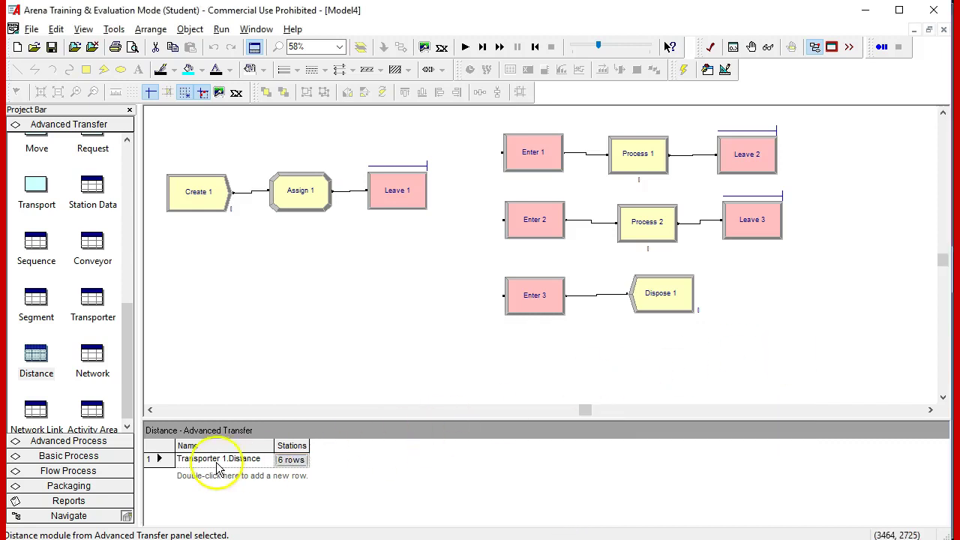
Open the Transporter data module and select the velocity of Transporter 1.
click(93, 304)
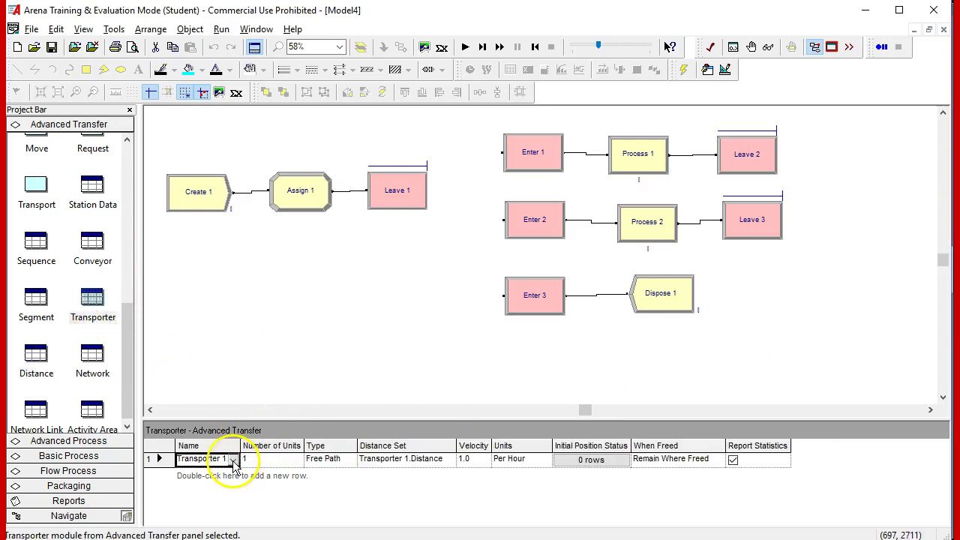
click(472, 459)
click(482, 464)
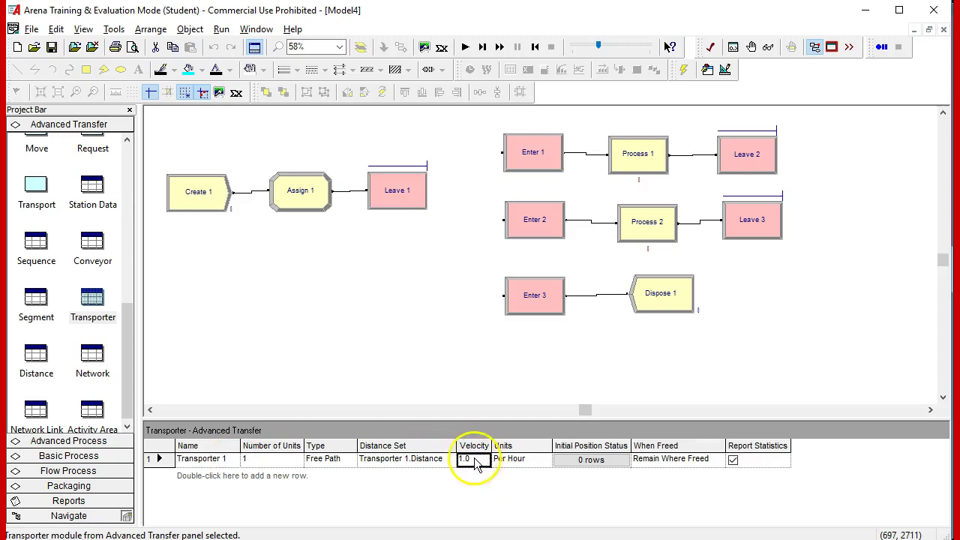
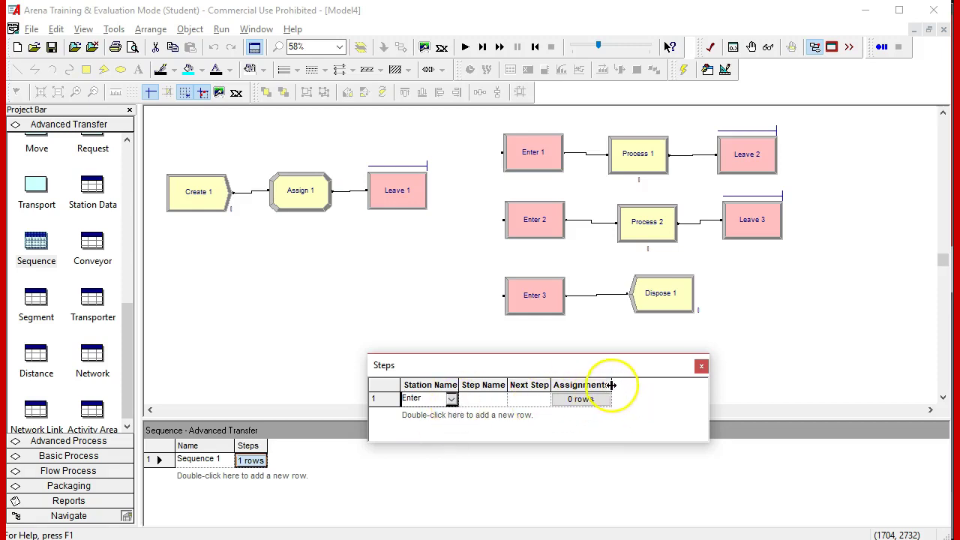
Widen the columns of Sequence 1's steps table, then enlarge and move its window so all columns and further rows fit.
drag(610, 385, 668, 386)
drag(552, 385, 593, 385)
drag(508, 384, 540, 385)
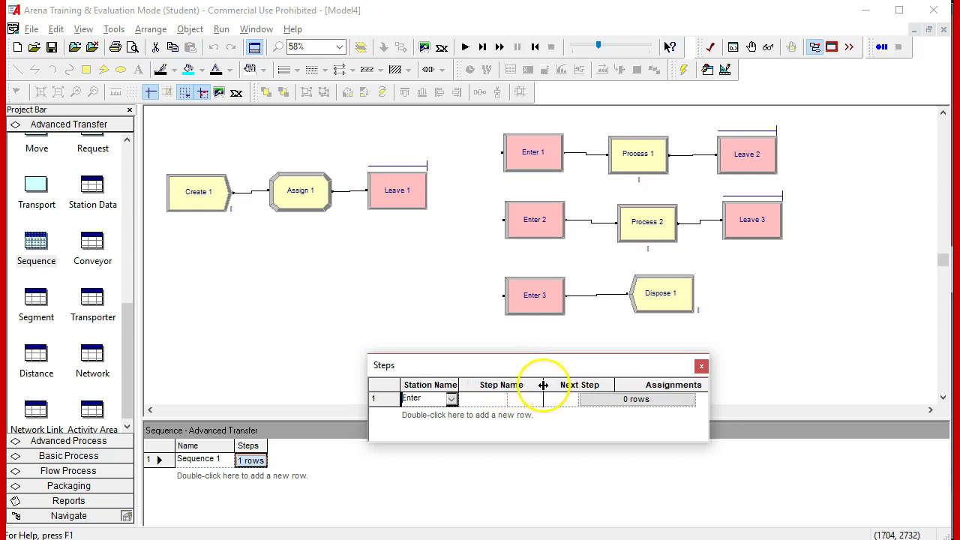
drag(459, 385, 490, 385)
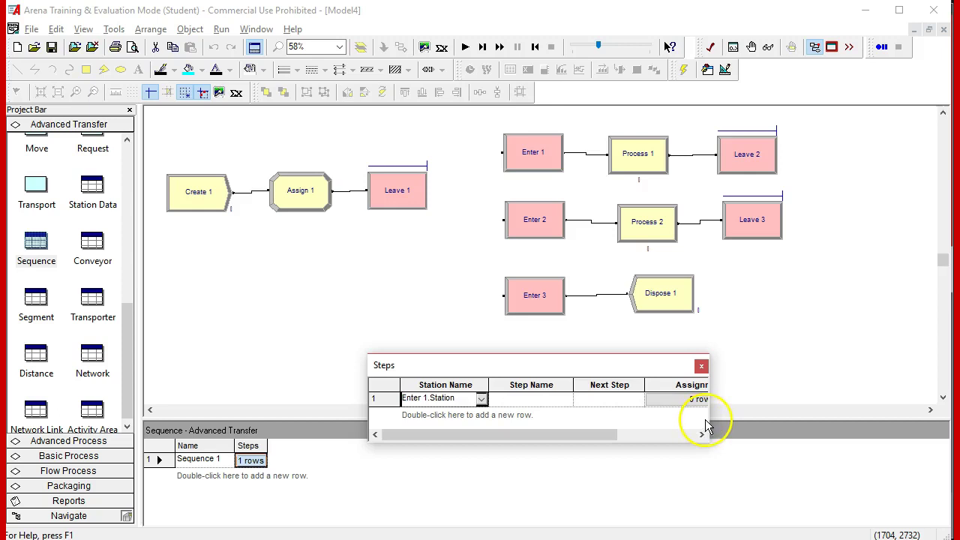
drag(710, 409, 810, 408)
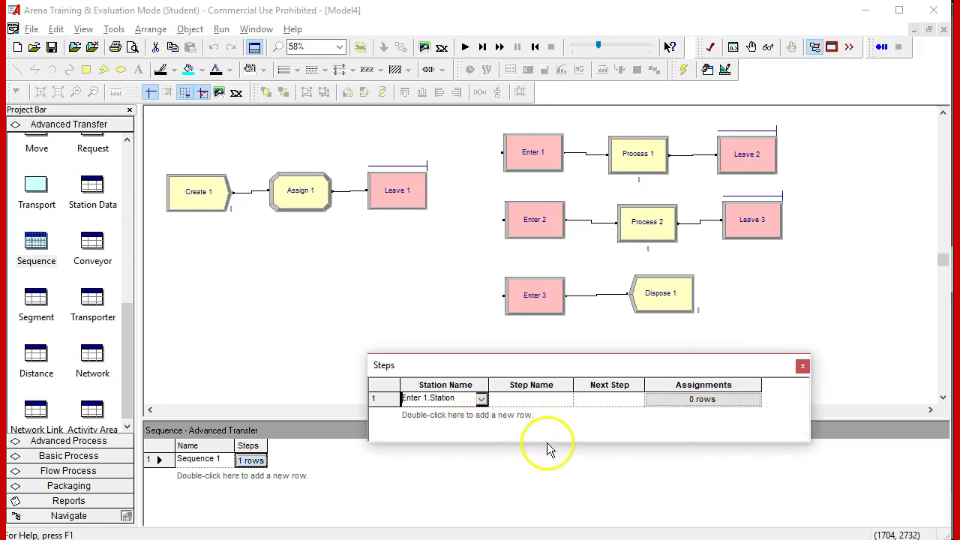
drag(547, 443, 545, 531)
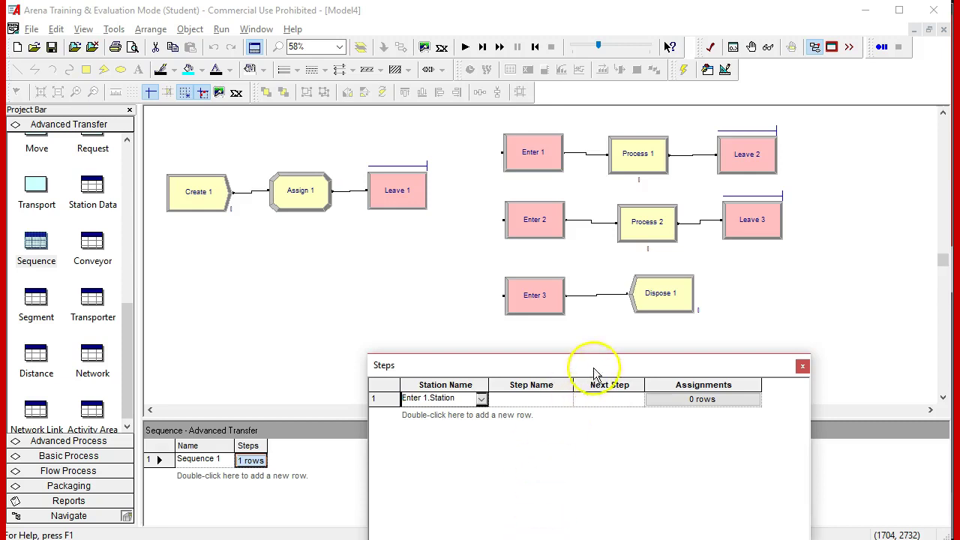
drag(594, 368, 589, 335)
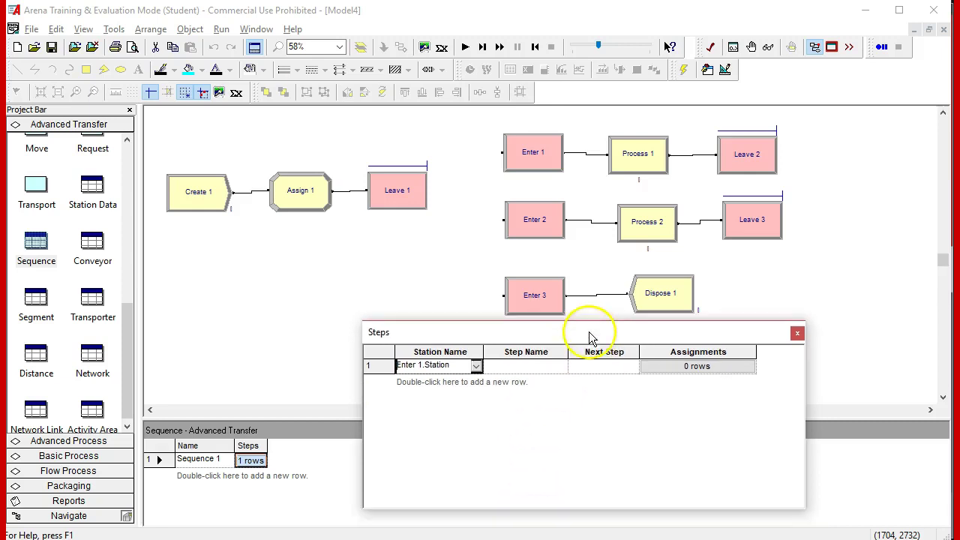
Add Enter 2.Station and Enter 3.Station as the second and third steps of Sequence 1 and close the steps table.
double_click(470, 383)
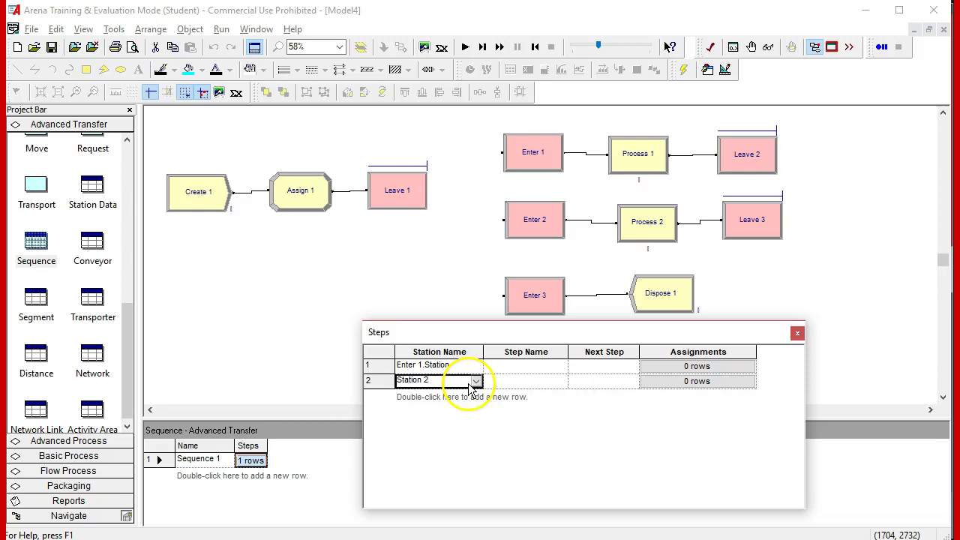
click(475, 381)
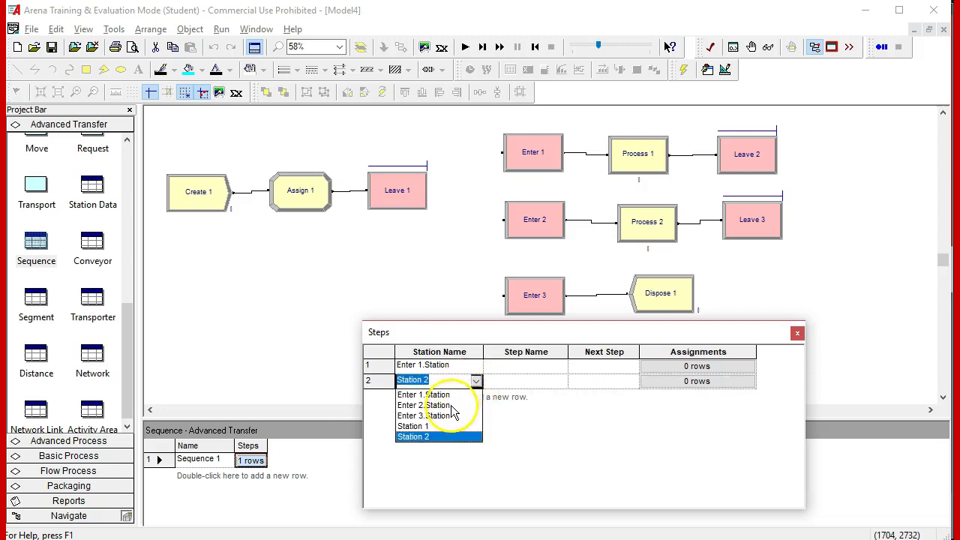
click(452, 406)
double_click(475, 397)
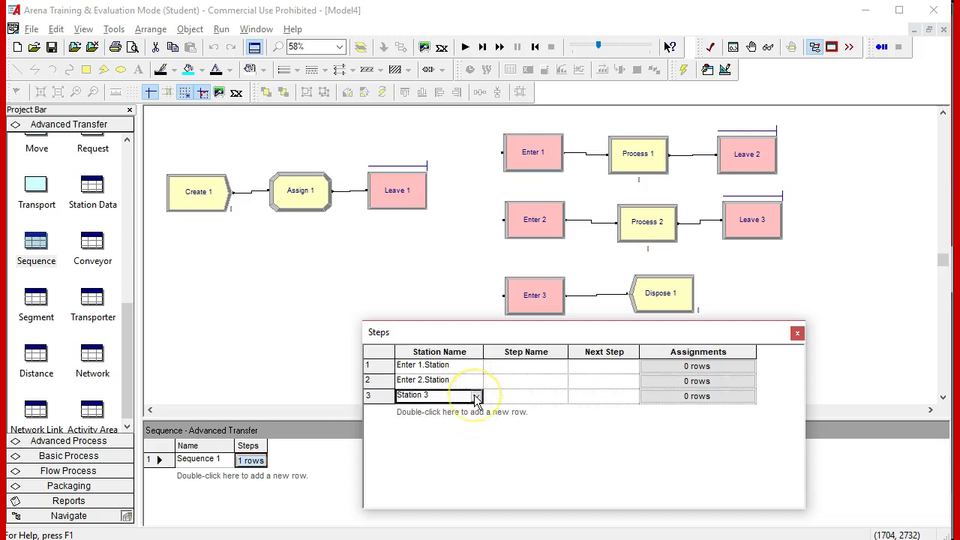
click(476, 396)
click(447, 427)
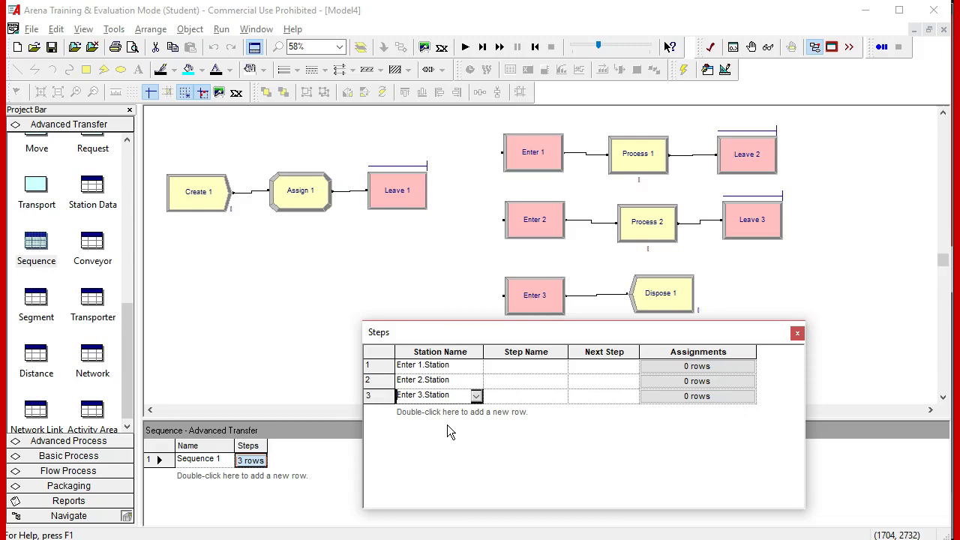
click(798, 332)
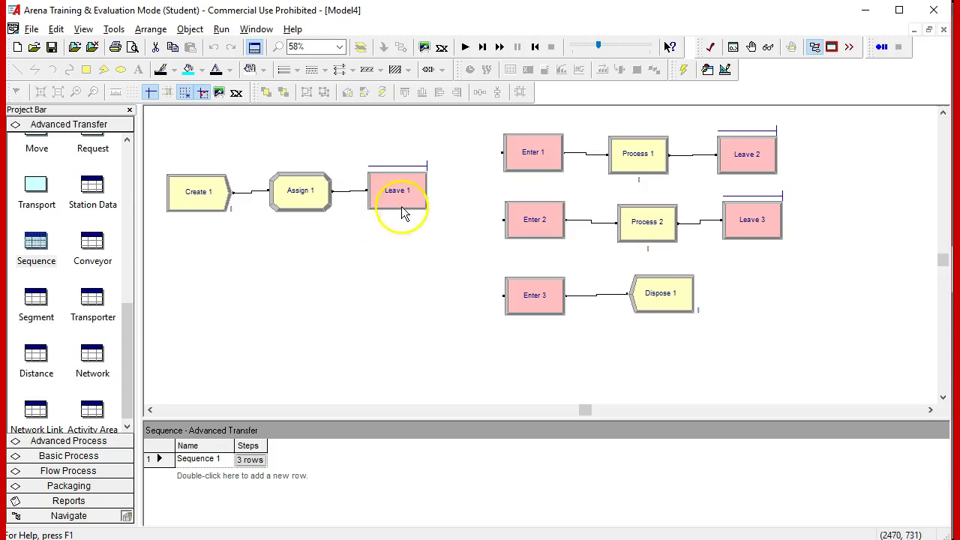
Run the simulation, dismiss the error alert and locate the module responsible for the runtime error.
click(466, 48)
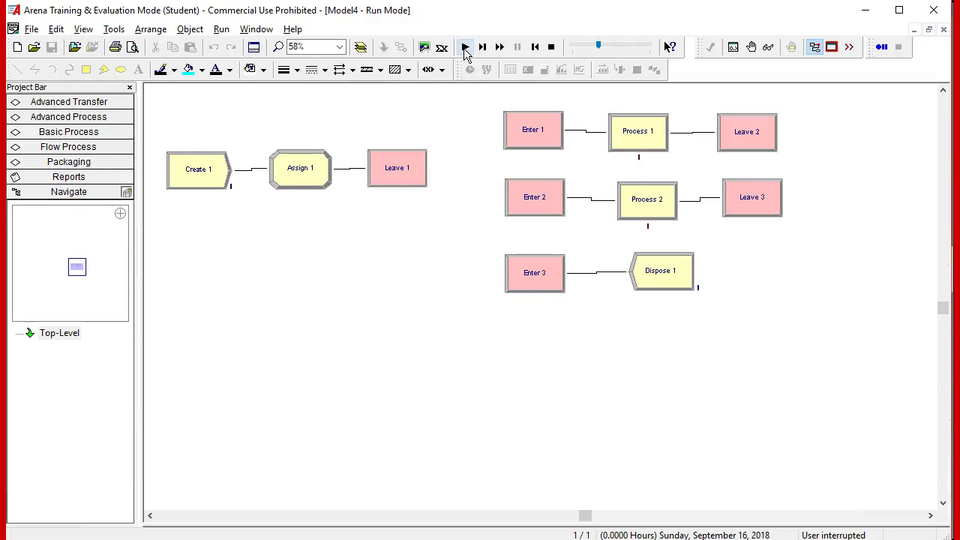
click(465, 48)
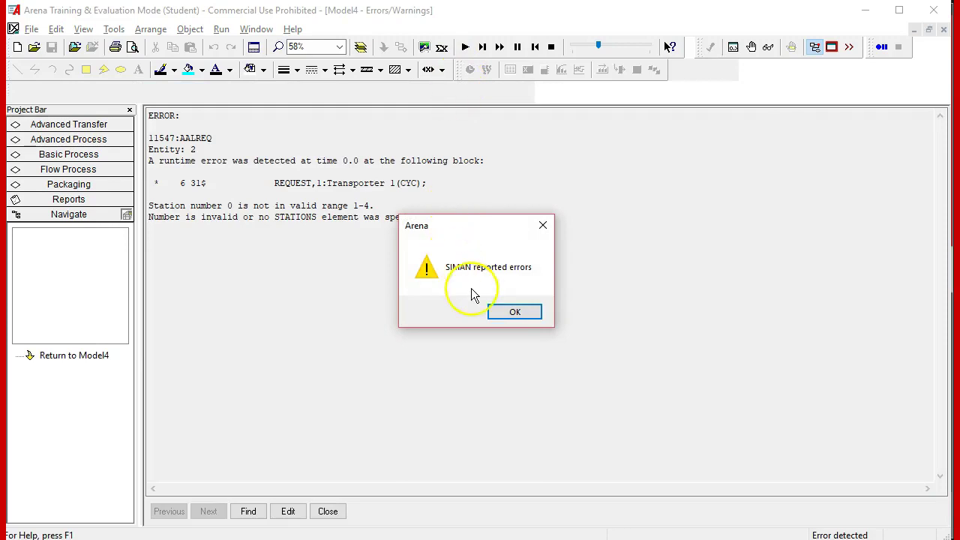
click(506, 317)
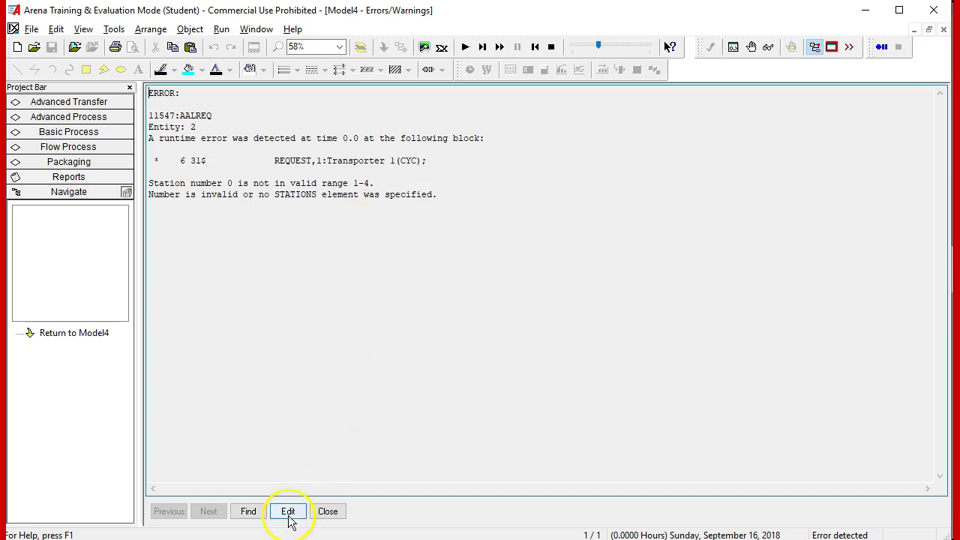
click(249, 510)
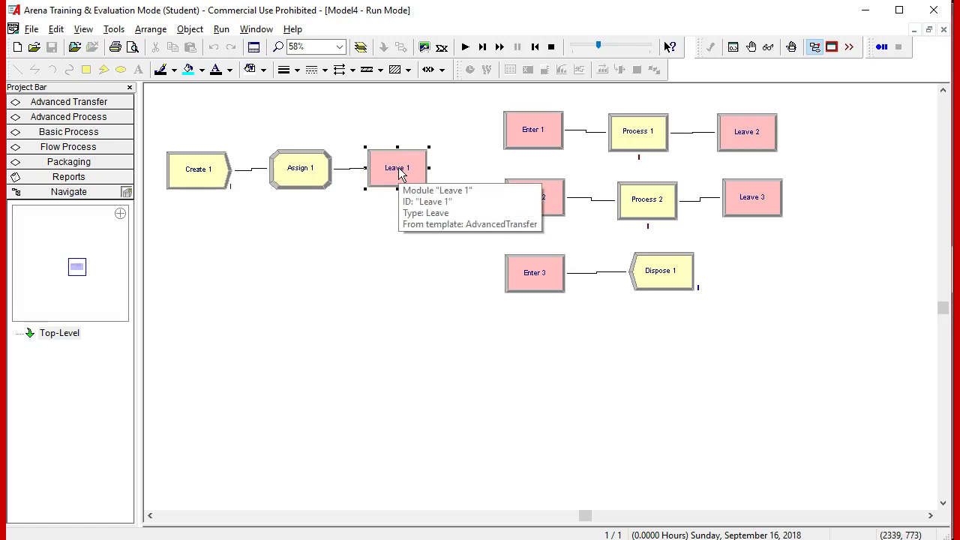
Check the Leave 1 module's transfer settings, end the run, and recheck its connect type and station type in edit mode.
double_click(400, 171)
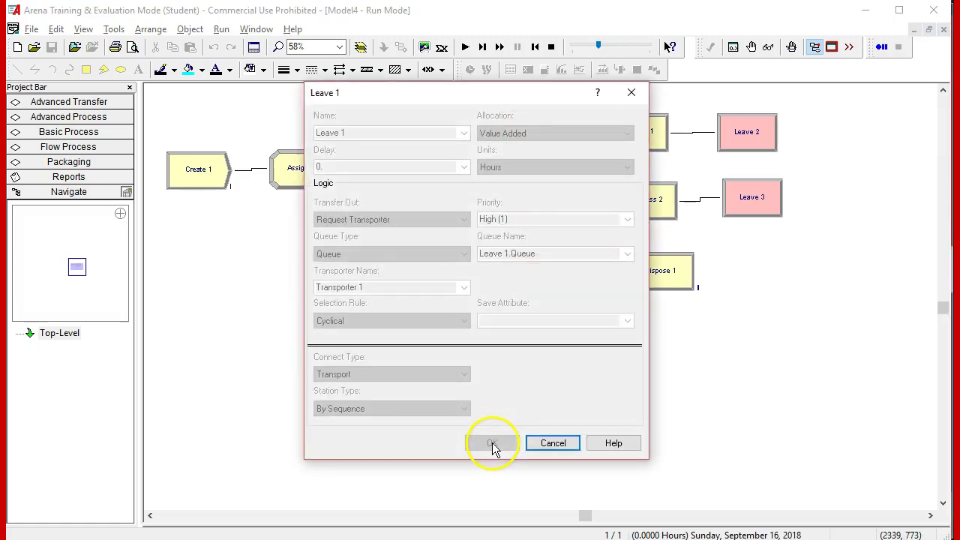
click(561, 447)
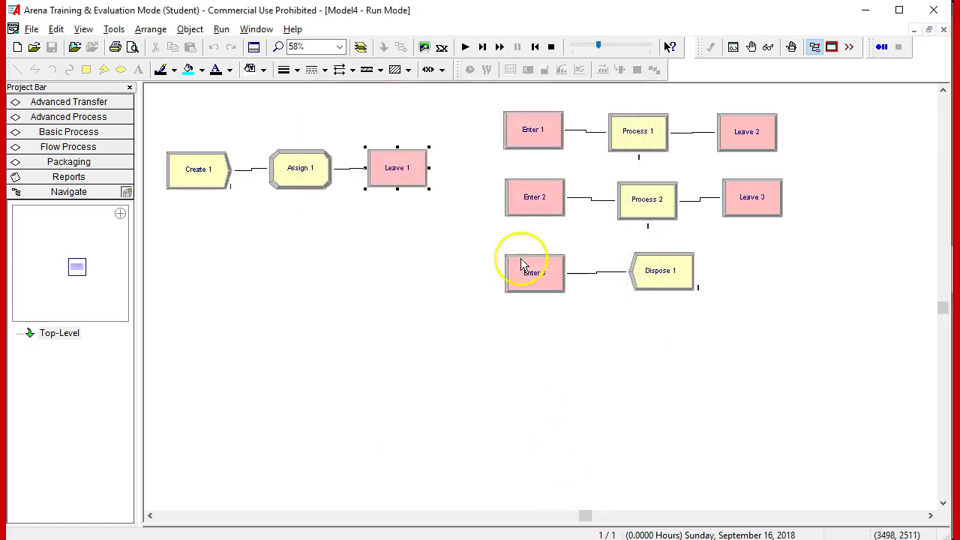
click(551, 46)
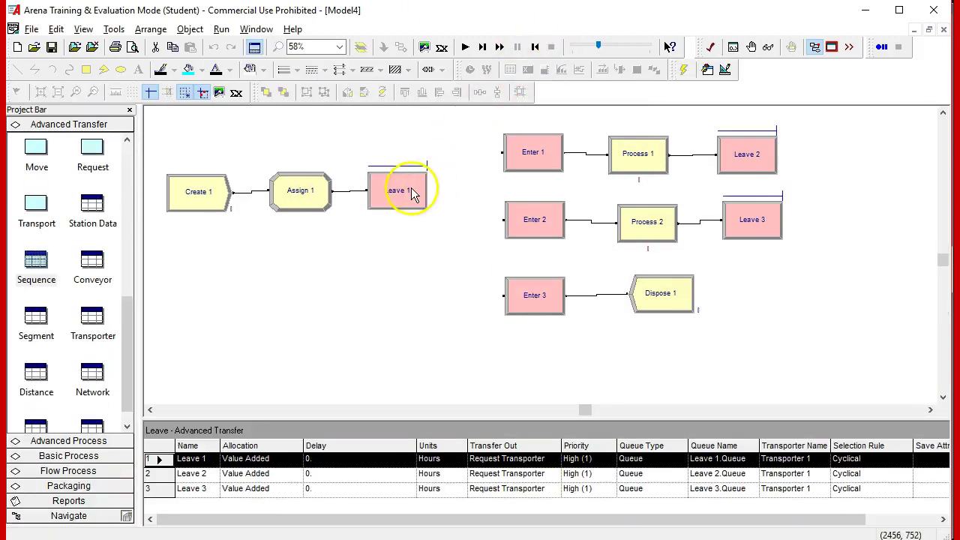
double_click(410, 192)
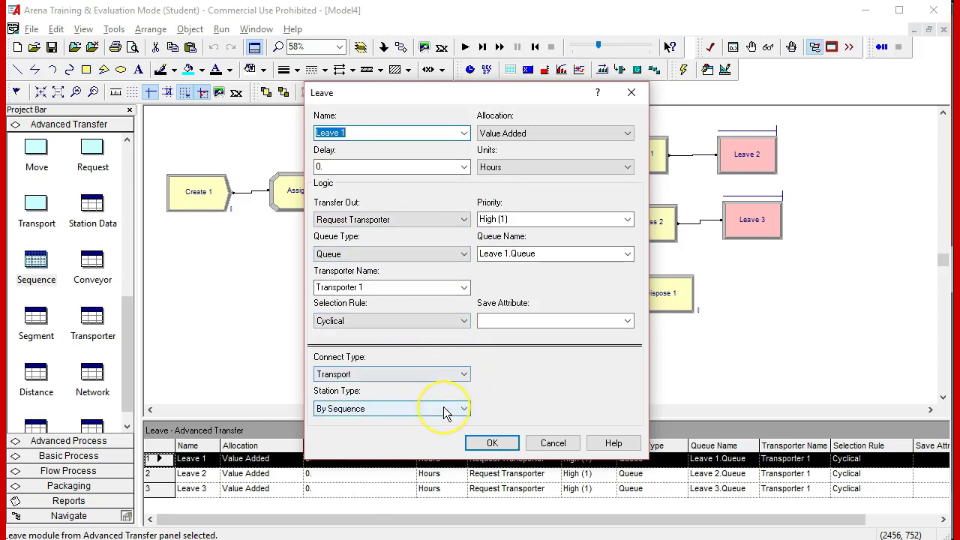
click(491, 442)
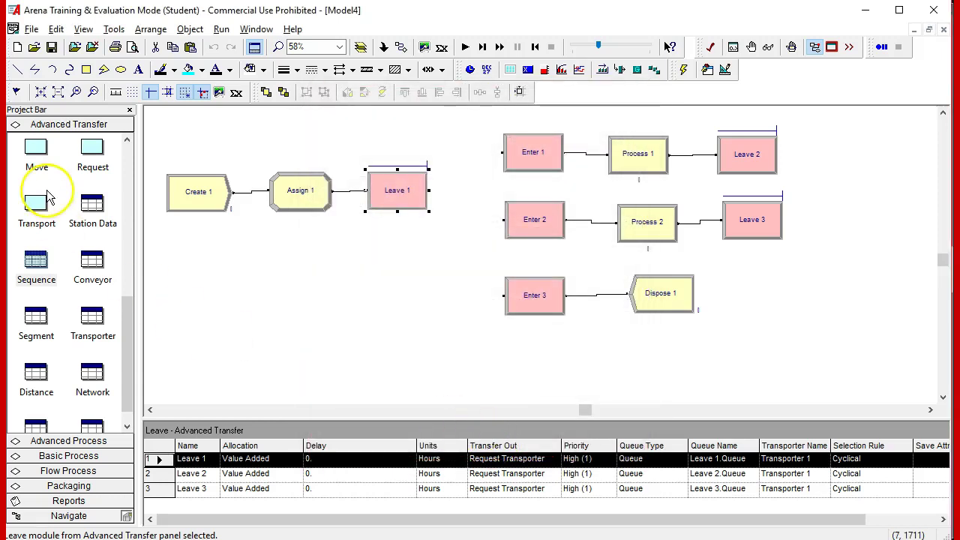
Review all station steps defined for Sequence 1 in the Sequence data module, then close the table.
drag(125, 334, 127, 363)
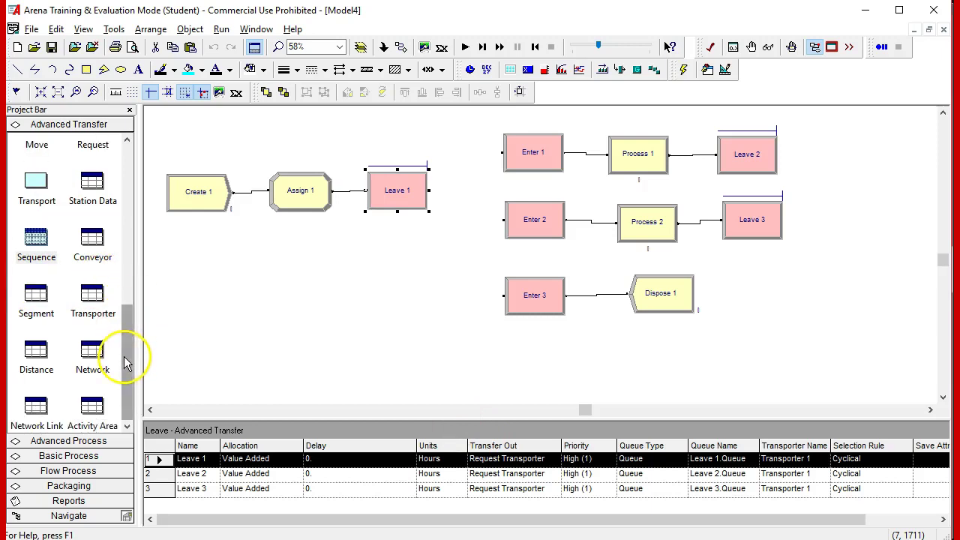
click(43, 246)
click(251, 460)
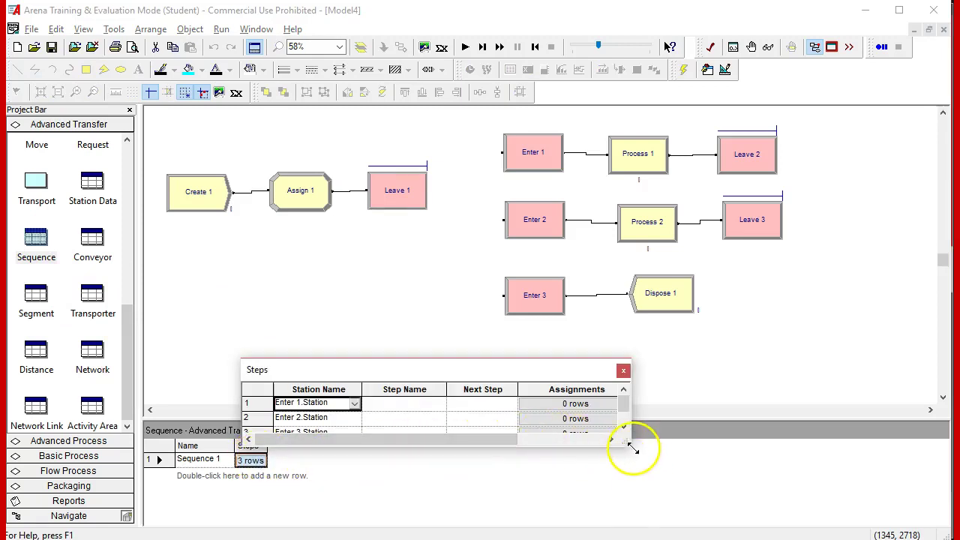
drag(625, 441, 665, 510)
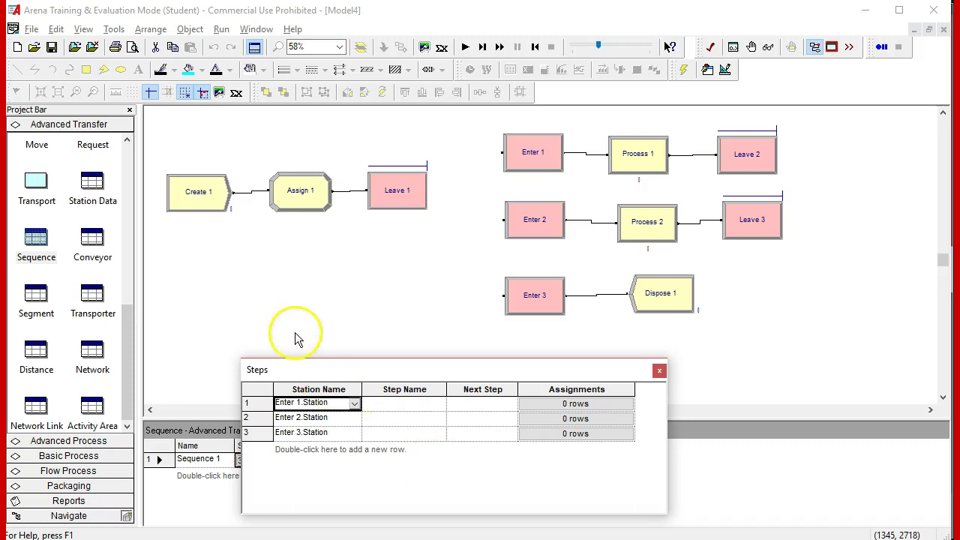
click(659, 370)
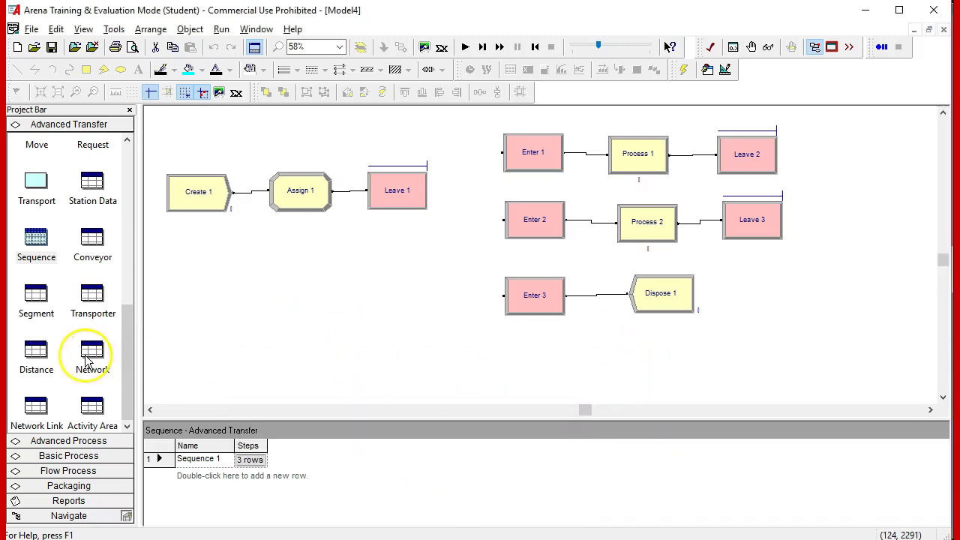
Review the station pairs in Transporter 1.Distance, including the beginning station choices of the fourth row, then close the table.
click(45, 360)
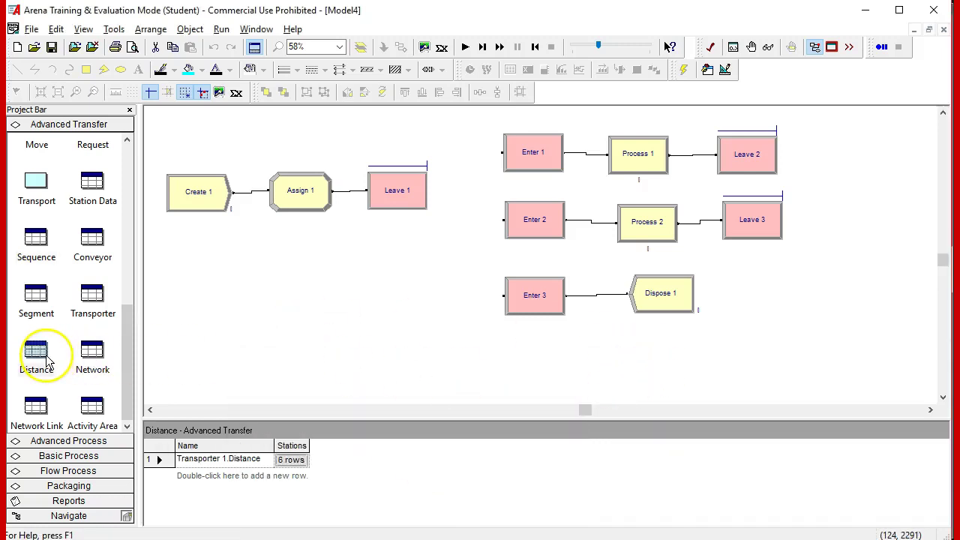
click(286, 460)
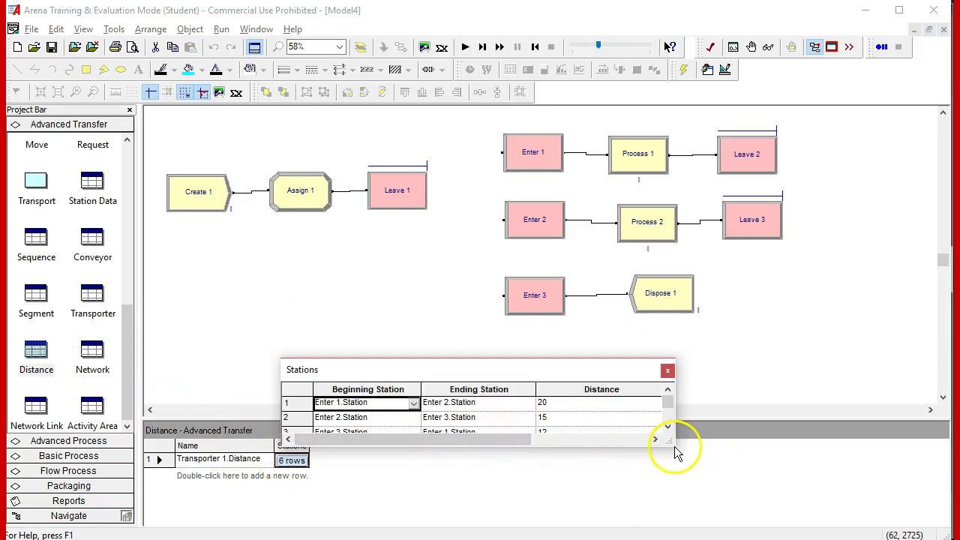
drag(673, 447, 700, 505)
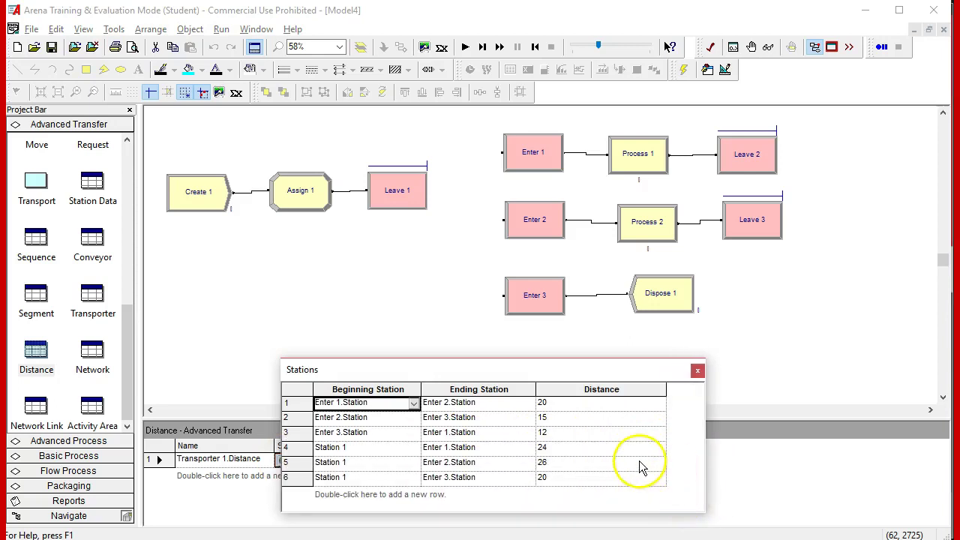
click(384, 449)
click(413, 448)
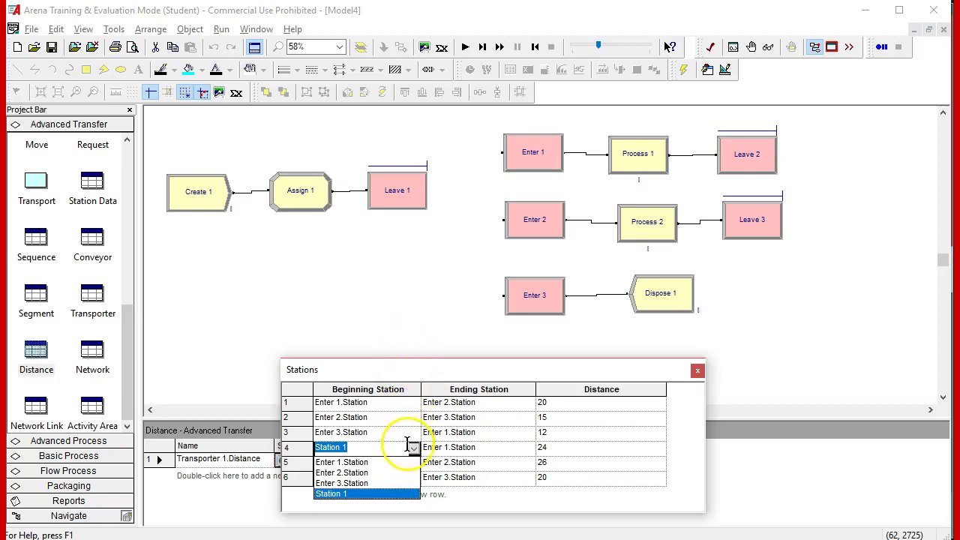
click(404, 204)
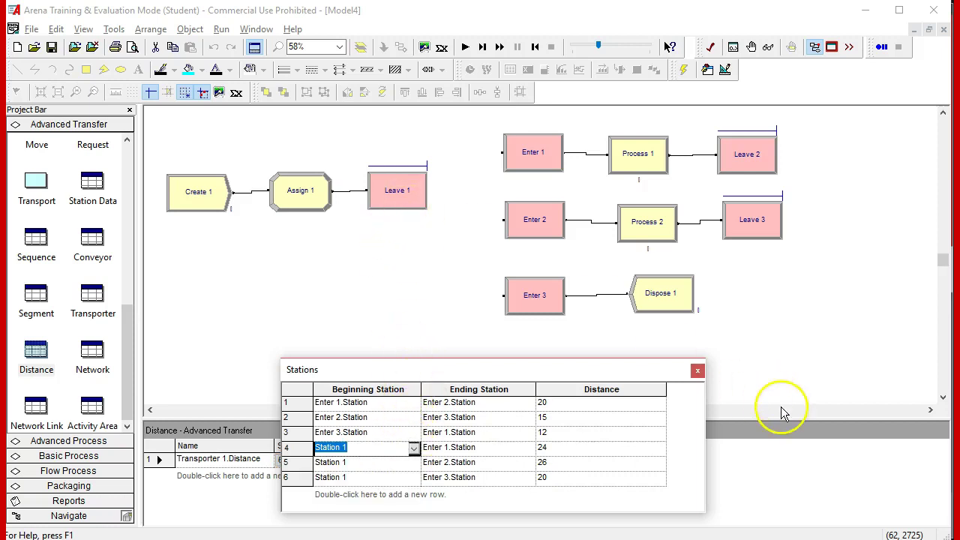
click(698, 371)
Inspect the Leave module data, then check the station choices available for Sequence 1's first step and close the table.
click(398, 193)
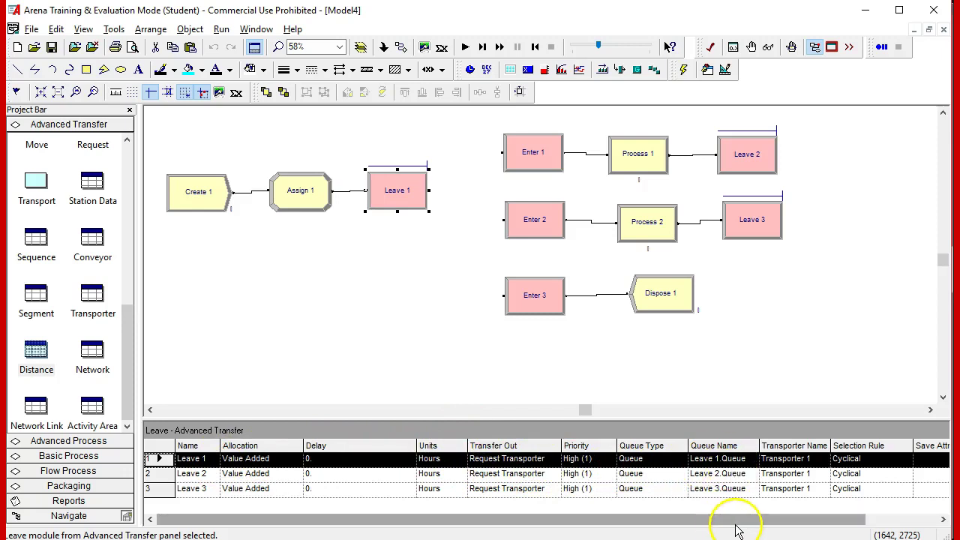
drag(741, 526, 411, 473)
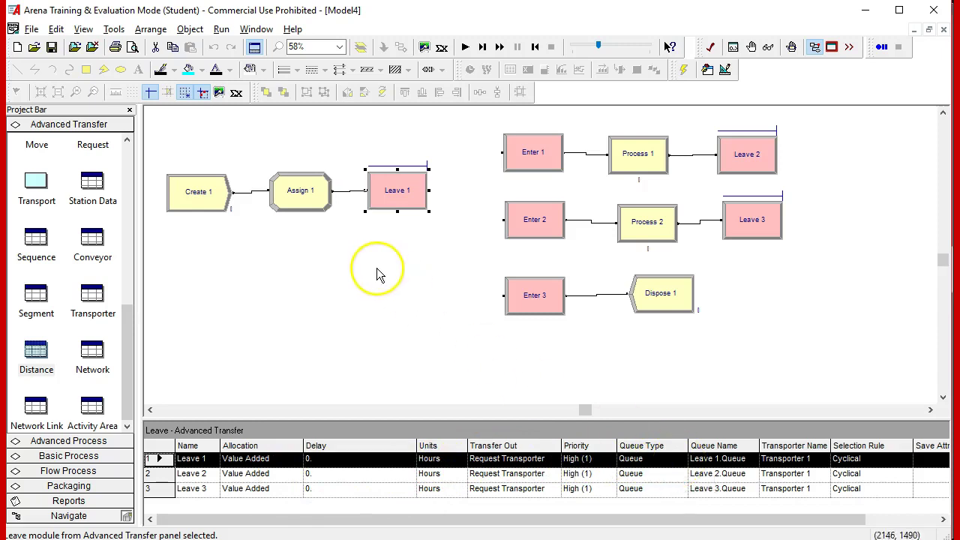
click(36, 240)
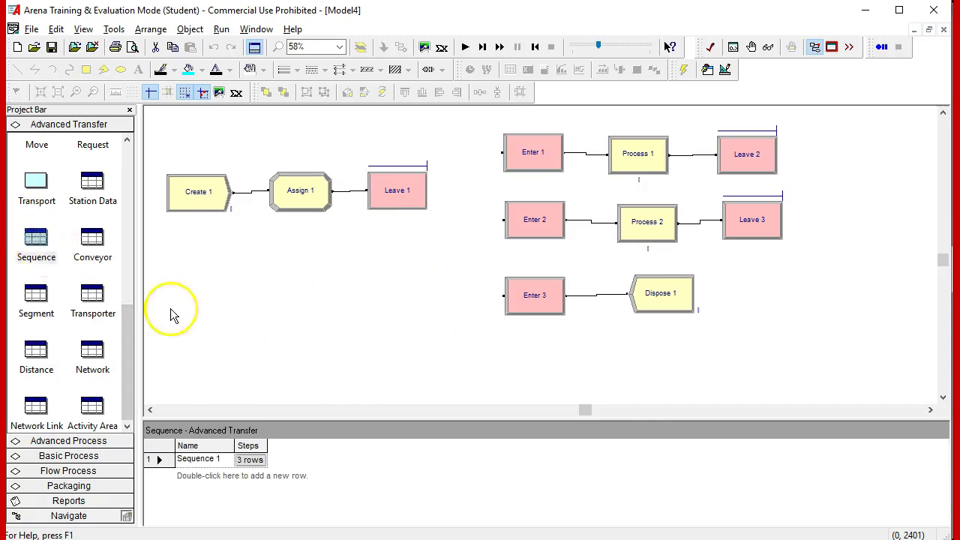
click(252, 459)
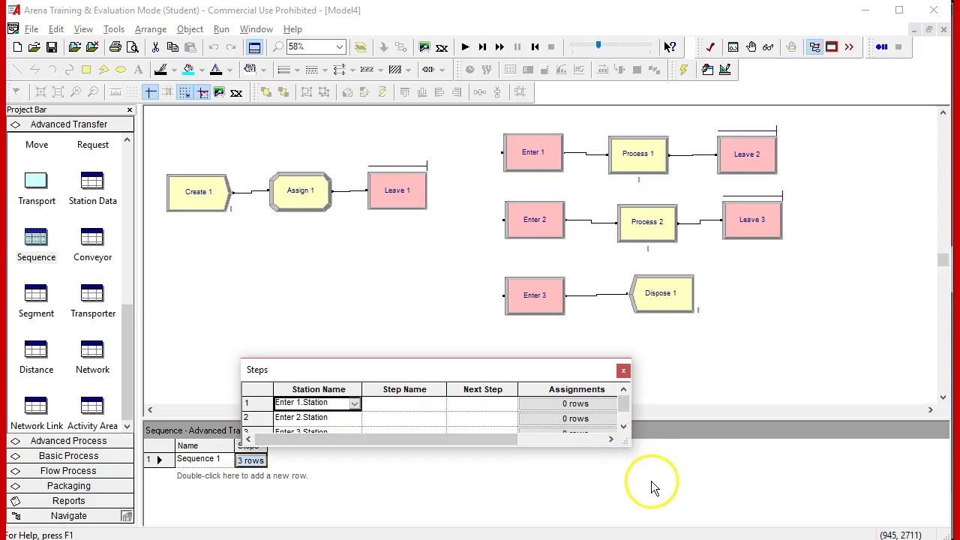
drag(627, 445, 647, 495)
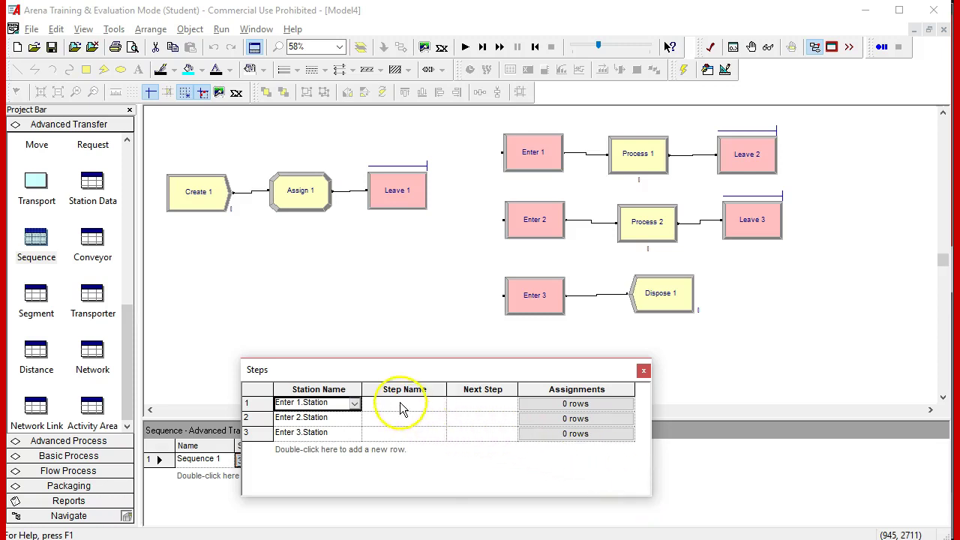
click(354, 404)
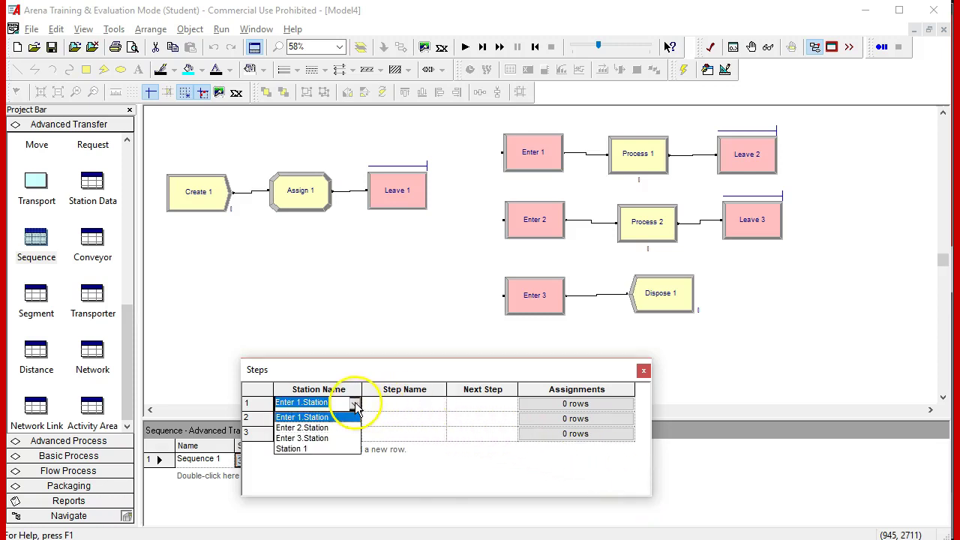
click(370, 342)
click(644, 371)
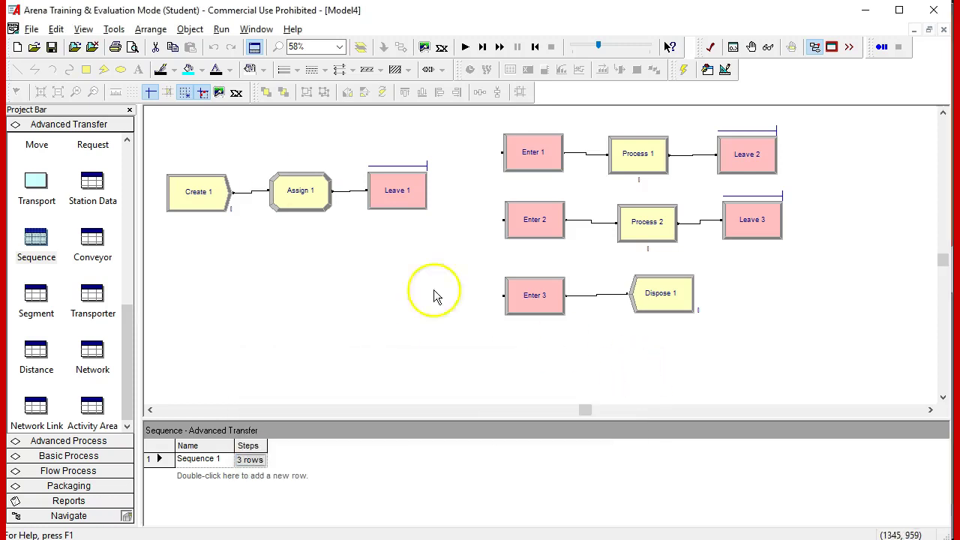
Check the Assign 1 module's assignment, then run the model to review its errors and end the run.
double_click(283, 192)
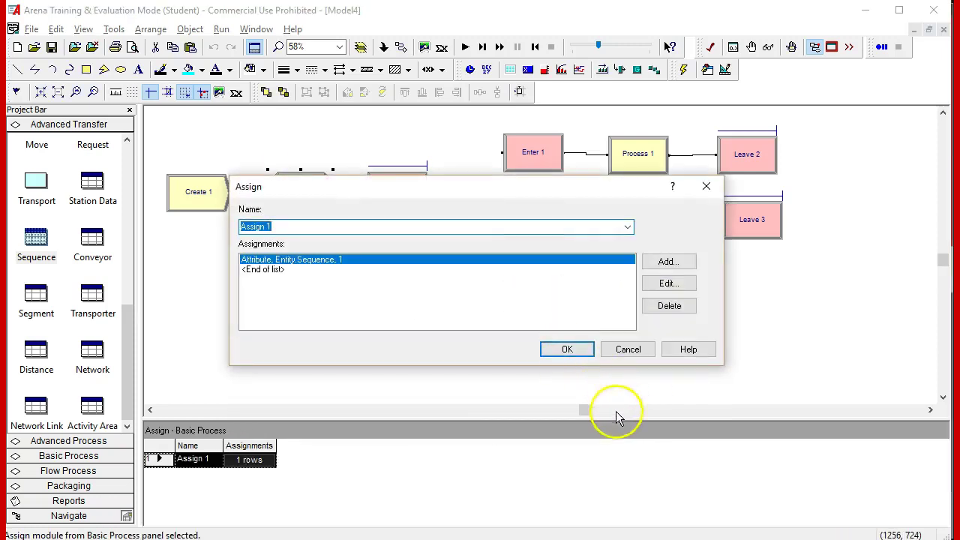
click(567, 351)
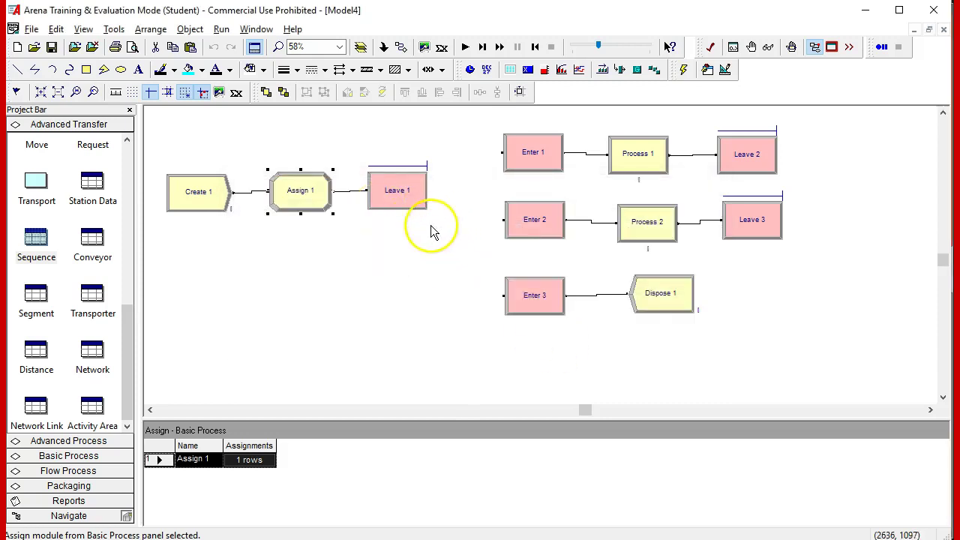
click(464, 47)
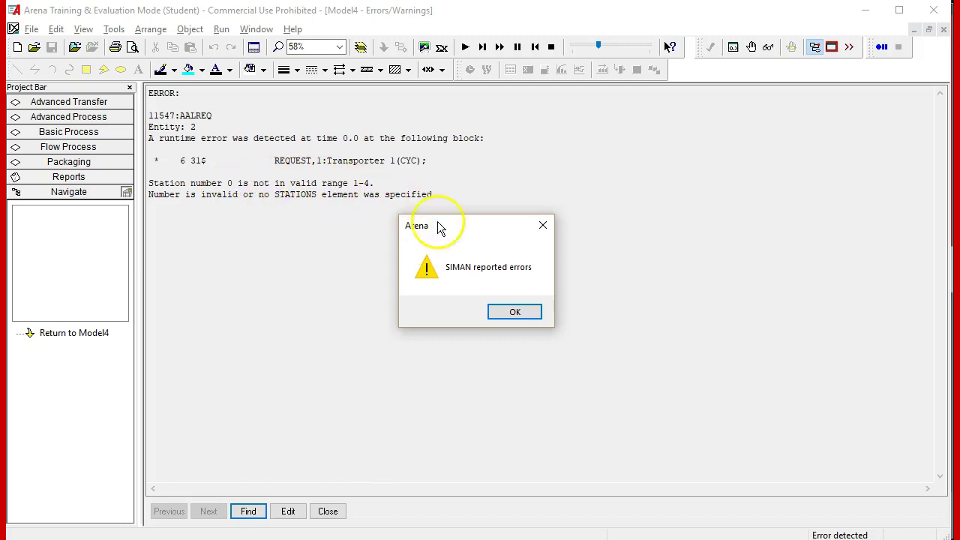
click(513, 313)
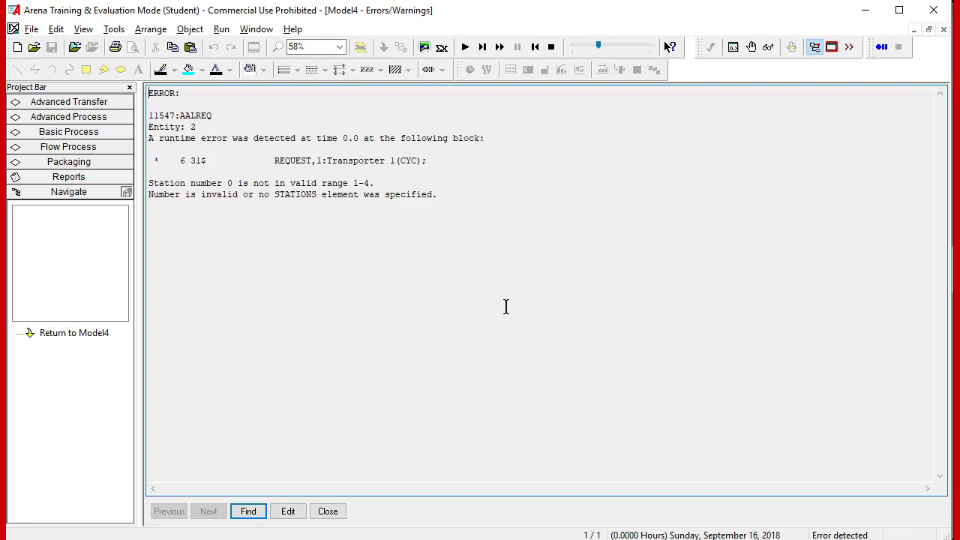
click(552, 47)
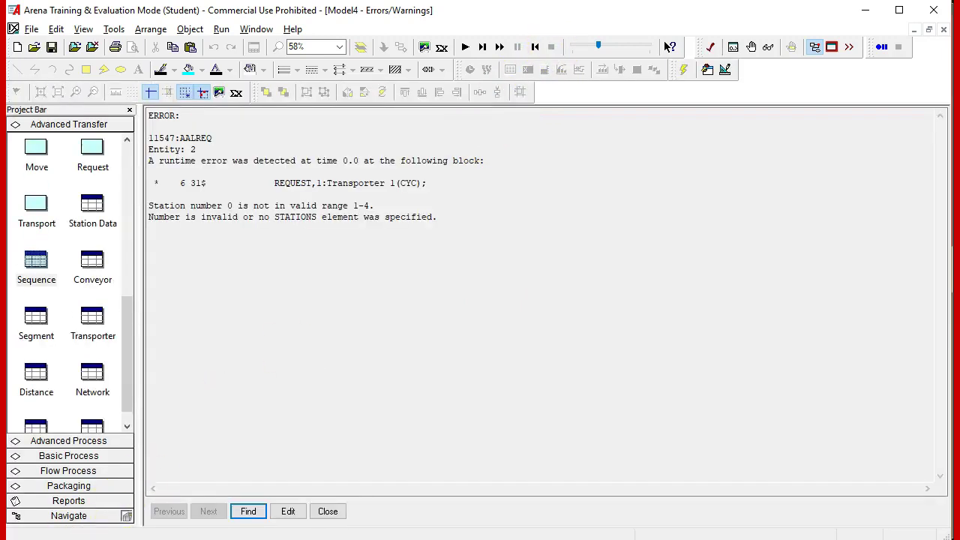
Delete the connection between Assign 1 and Leave 1, and move Leave 1 down to free the space beside Assign 1.
click(180, 455)
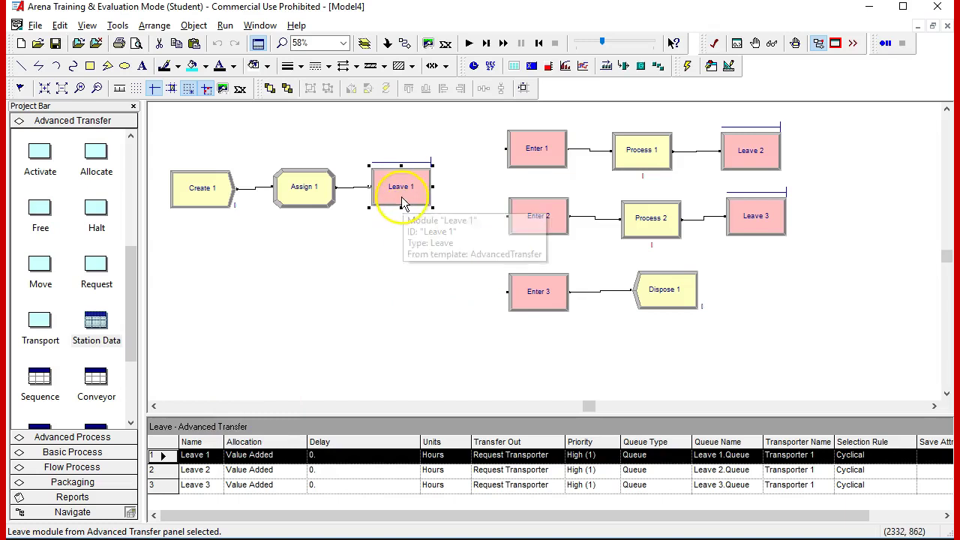
drag(130, 278, 132, 184)
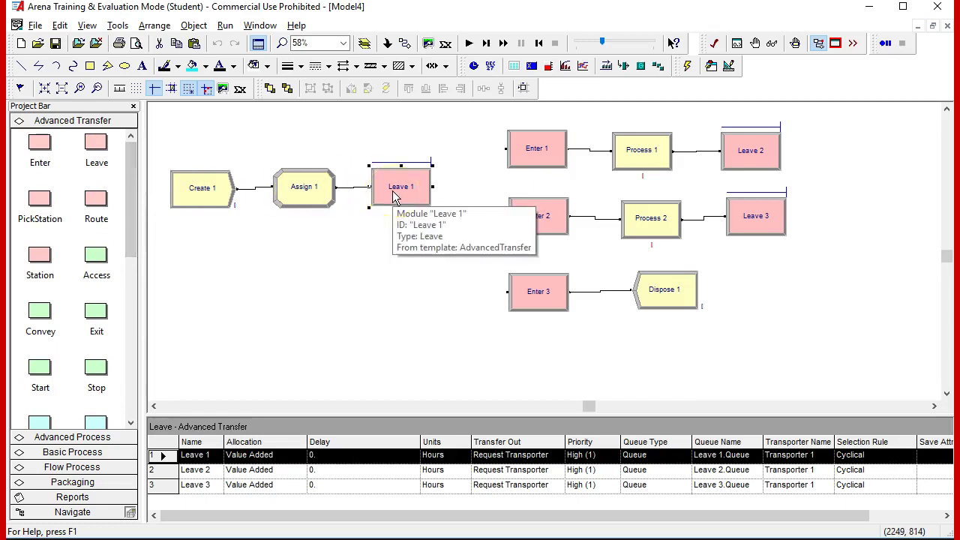
click(351, 187)
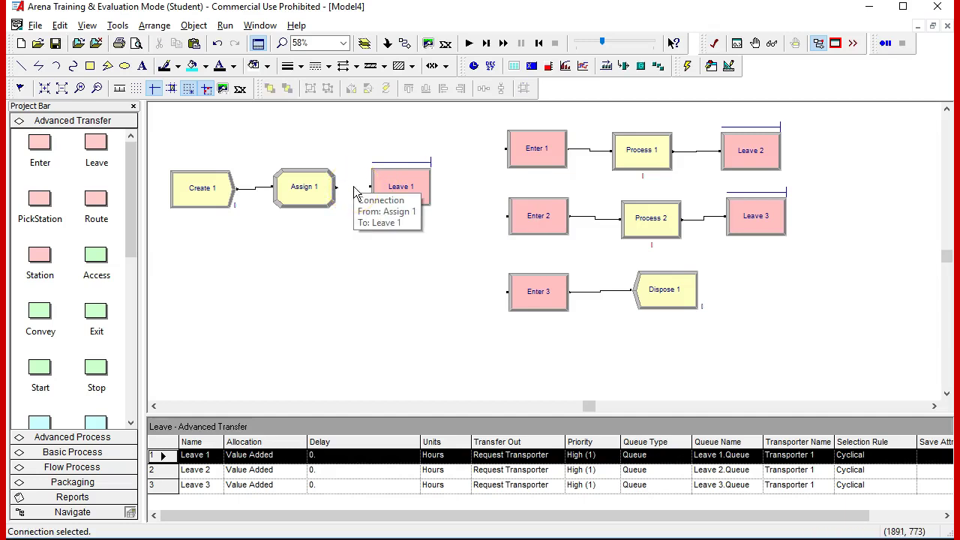
key(Delete)
drag(397, 183, 381, 258)
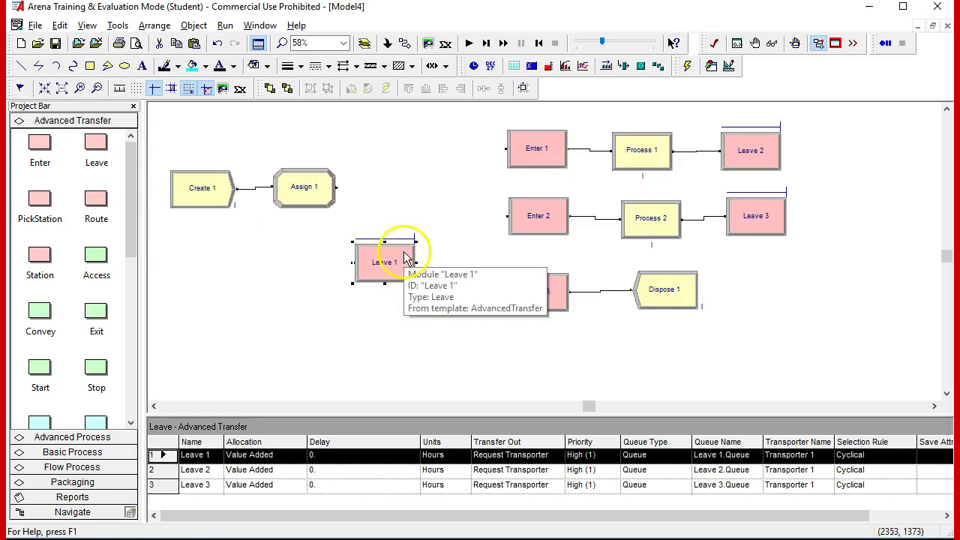
Place a Station module beside Assign 1 and connect it between Assign 1 and Leave 1.
drag(49, 250, 366, 203)
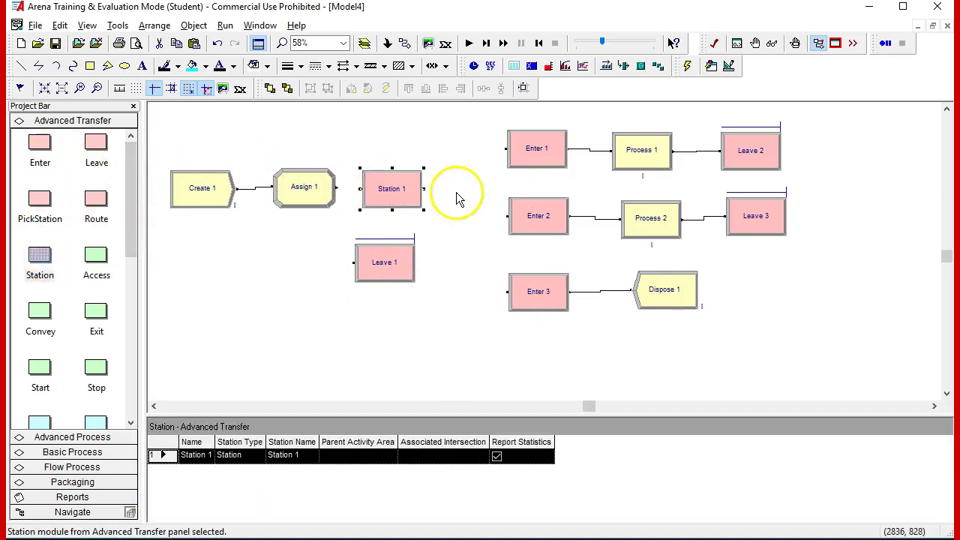
click(387, 43)
click(337, 187)
click(363, 188)
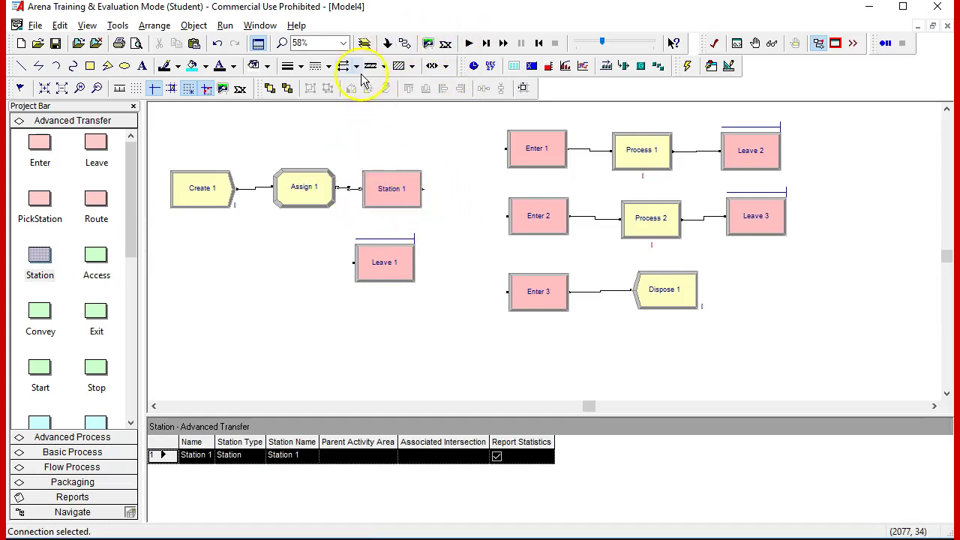
click(387, 43)
click(424, 188)
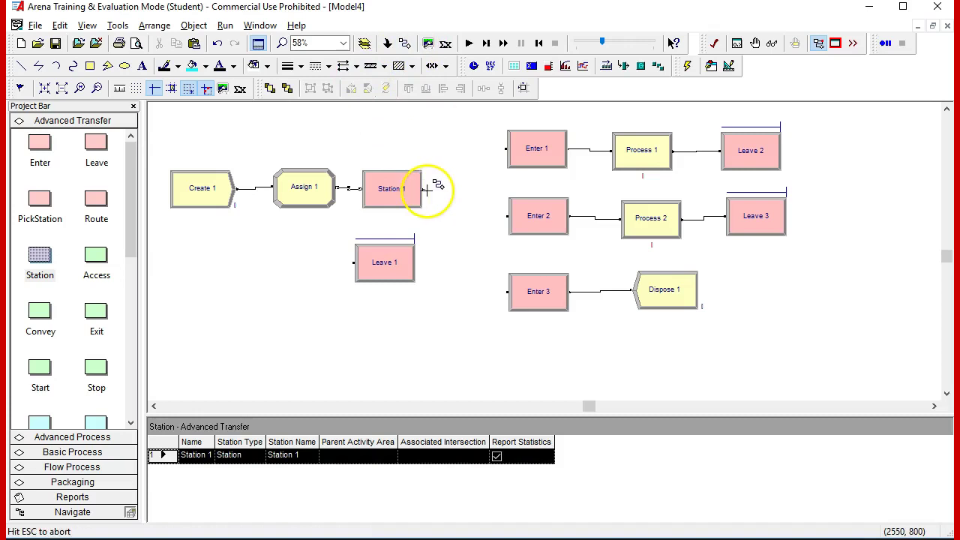
click(353, 262)
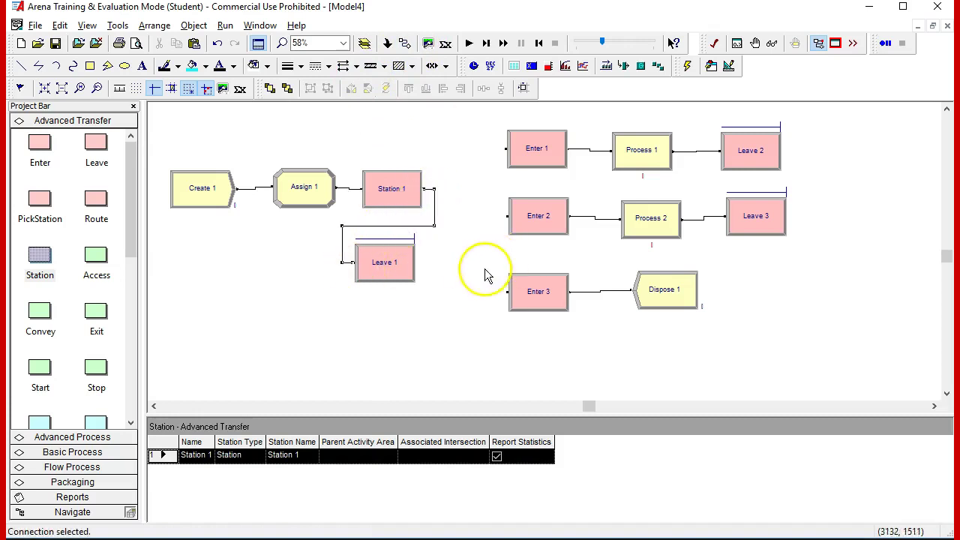